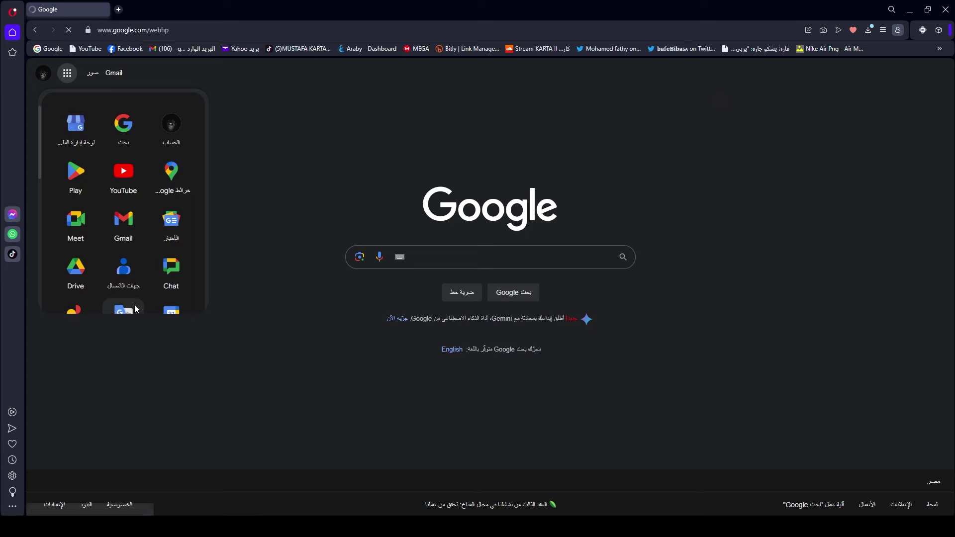
- Launch Google Translate from the Google apps grid
{"action": "left_click", "coordinate": [134, 306]}
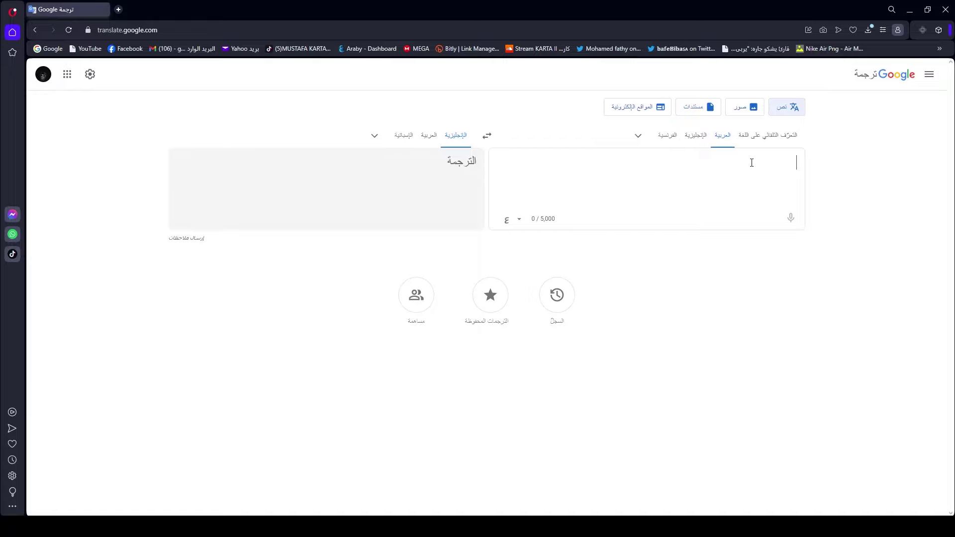
- Write the Arabic description yielding 'A 20-year-old girl, on the prom stage, a party, cheerful, beautiful' and copy it
{"action": "type", "text": "فتاة ٢٠ سنة، تقف علي مسرح حفلة التخرج الجامعية، مبهجة، للاحتفال"}
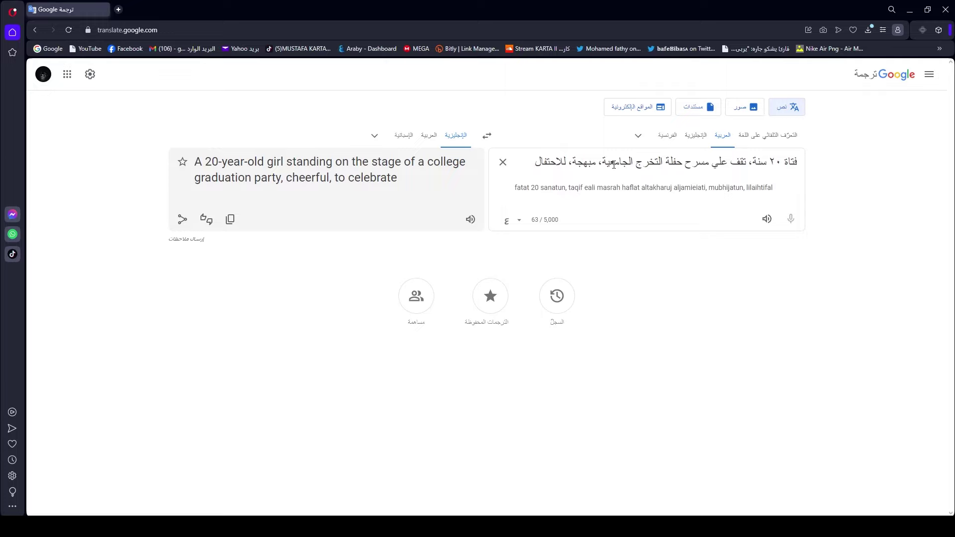
{"action": "key", "text": "ctrl+a"}
{"action": "key", "text": "BackSpace"}
{"action": "type", "text": "فتاة"}
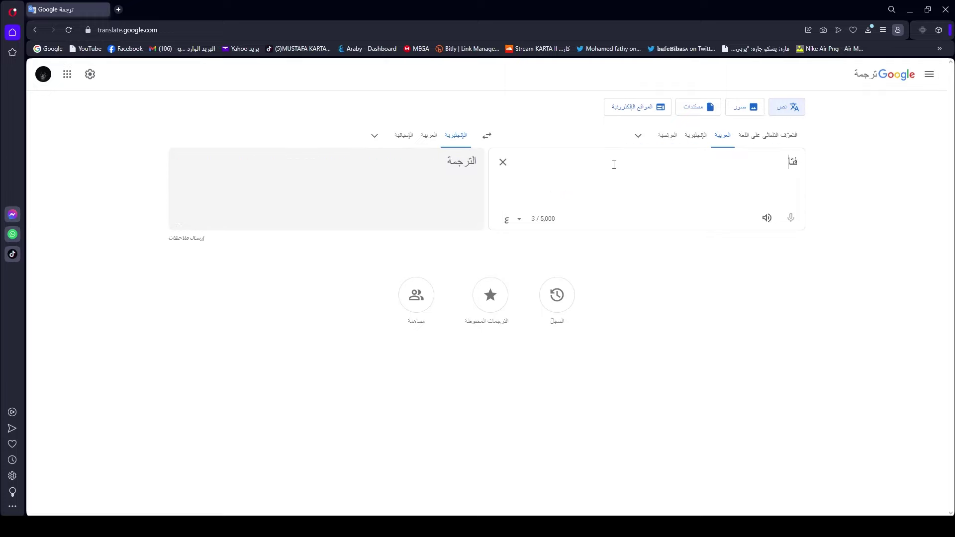
{"action": "key", "text": "BackSpace"}
{"action": "type", "text": "فتاة"}
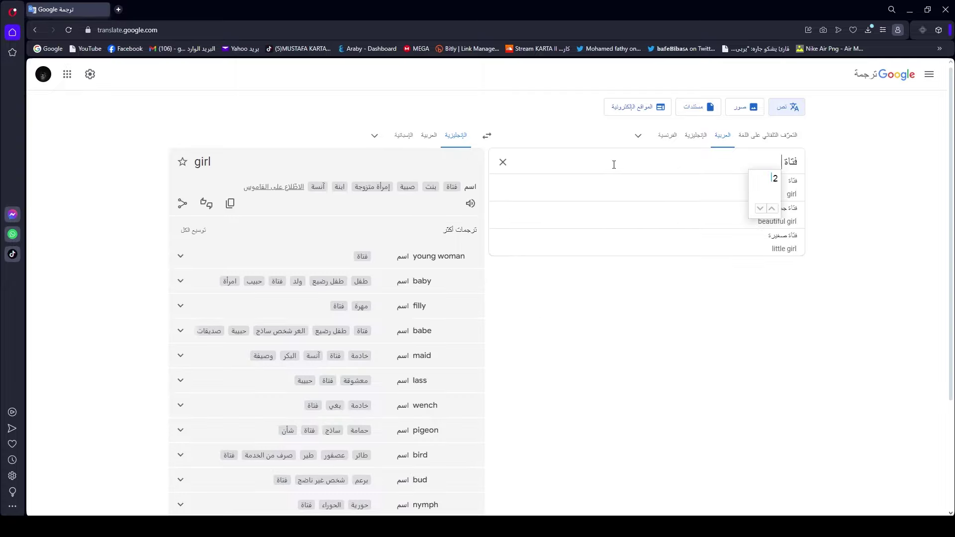
{"action": "type", "text": "0 سن"}
{"action": "type", "text": "، في "}
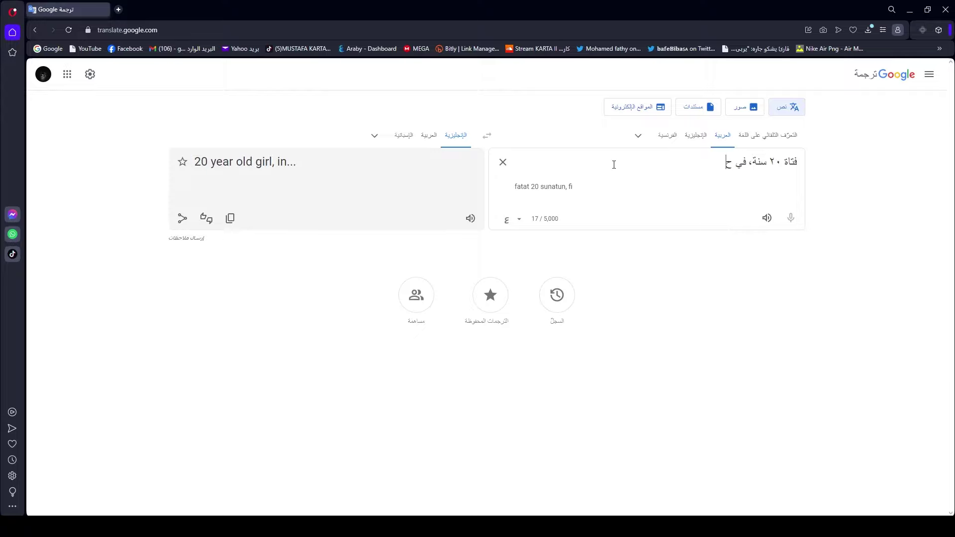
{"action": "type", "text": "حفلة التخرج"}
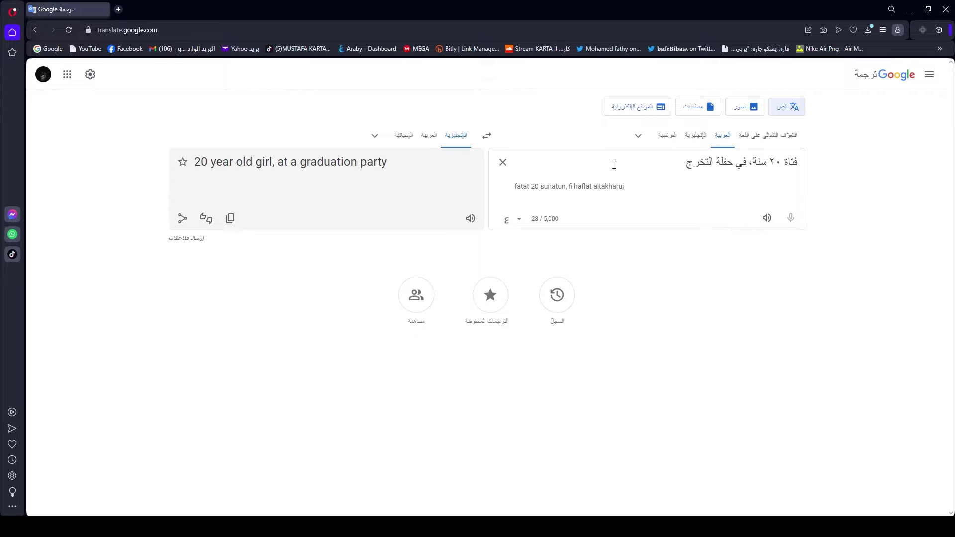
{"action": "key", "text": "BackSpace"}
{"action": "key", "text": "BackSpace"}
{"action": "key", "text": "BackSpace"}
{"action": "key", "text": "BackSpace"}
{"action": "key", "text": "BackSpace"}
{"action": "key", "text": "BackSpace"}
{"action": "key", "text": "BackSpace"}
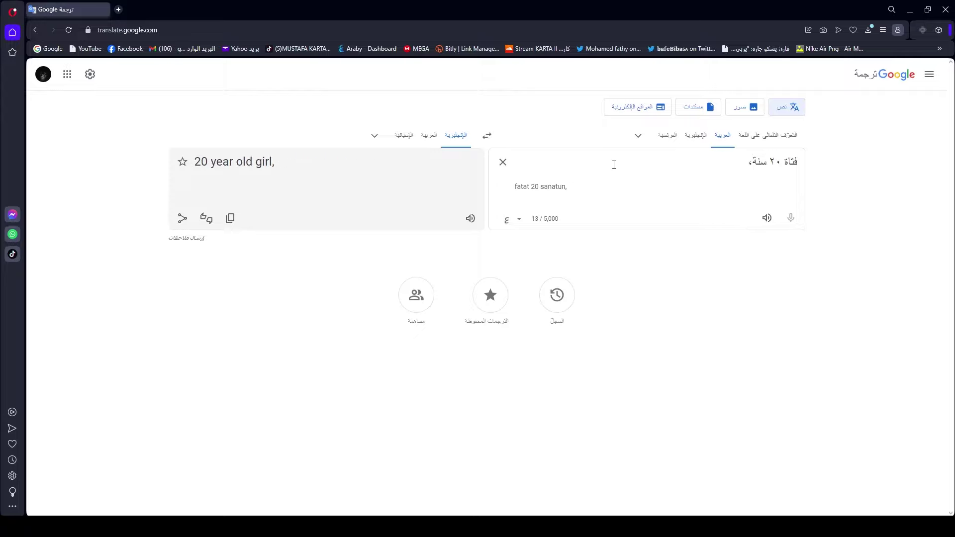
{"action": "type", "text": "سرح حفلة ال"}
{"action": "type", "text": "تخرج"}
{"action": "key", "text": "BackSpace"}
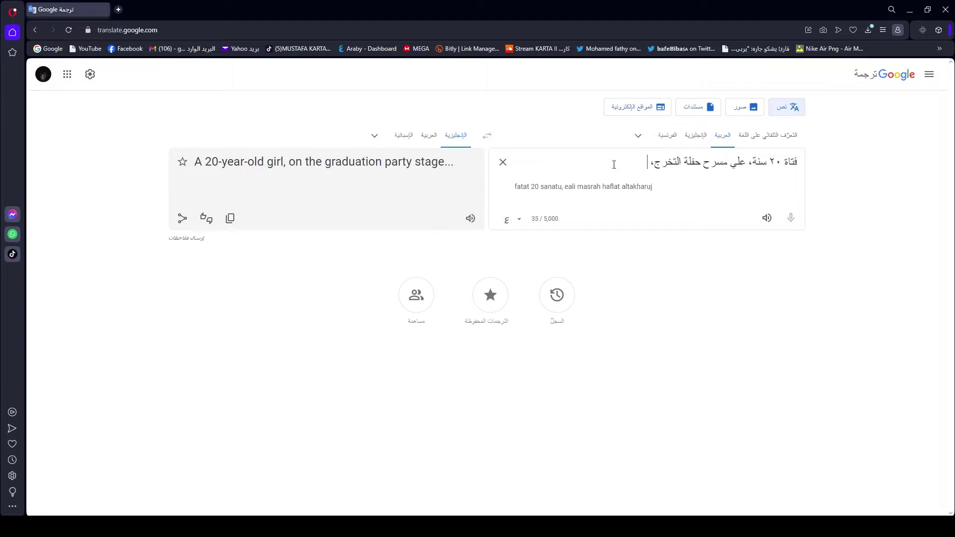
{"action": "type", "text": "حفلة، مب"}
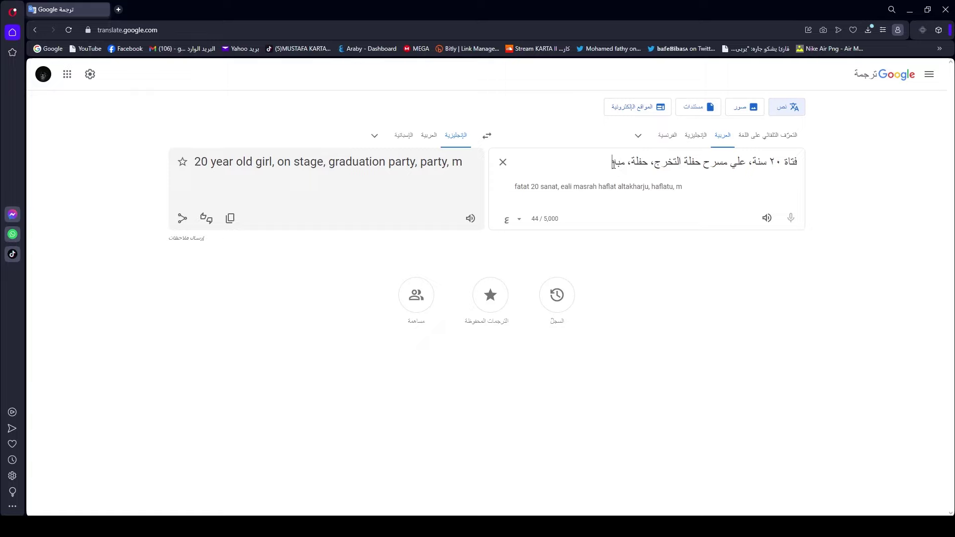
{"action": "type", "text": "هجة، جميلة"}
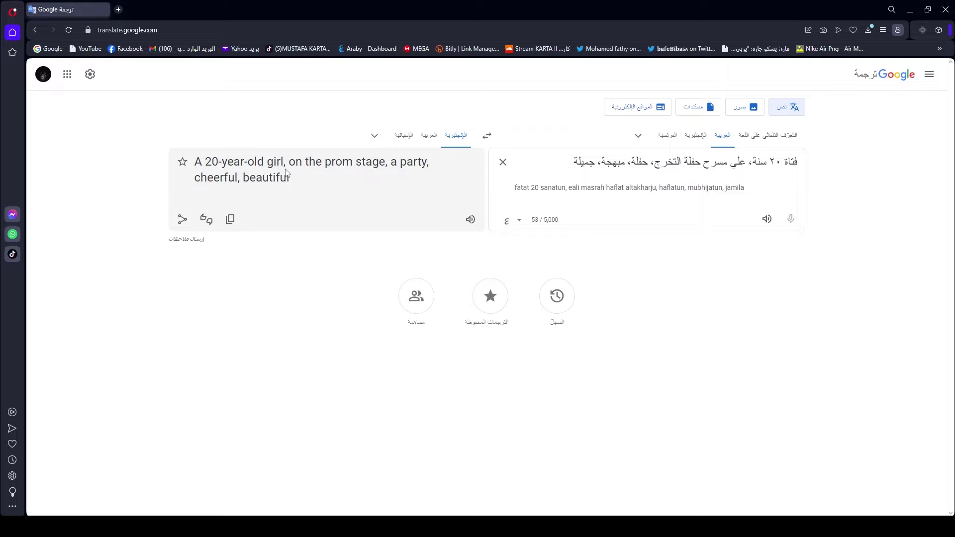
{"action": "triple_click", "coordinate": [443, 166]}
{"action": "key", "text": "ctrl+c"}
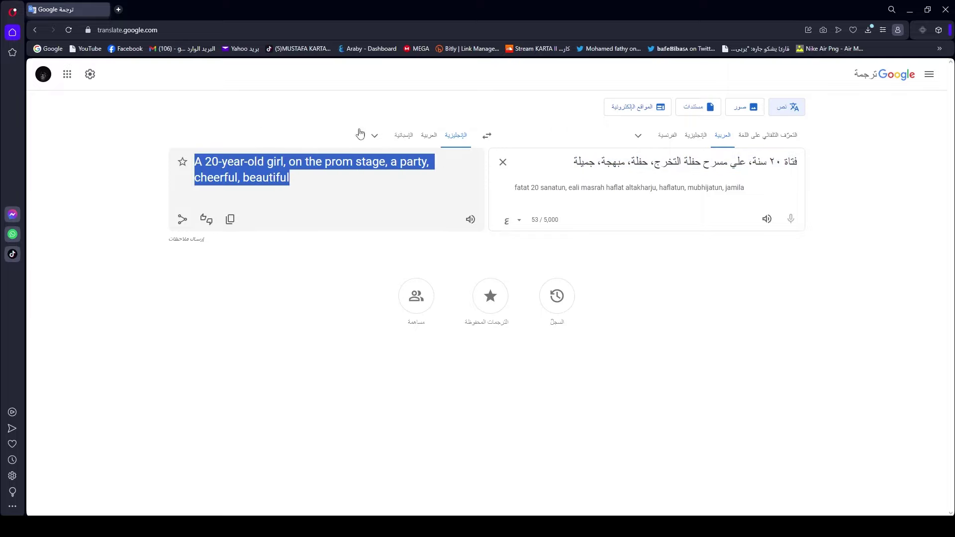
{"action": "key", "text": "ctrl+t"}
- Go to bing.com in a new tab and reach Image Creator through Bing Images
{"action": "left_click", "coordinate": [47, 48]}
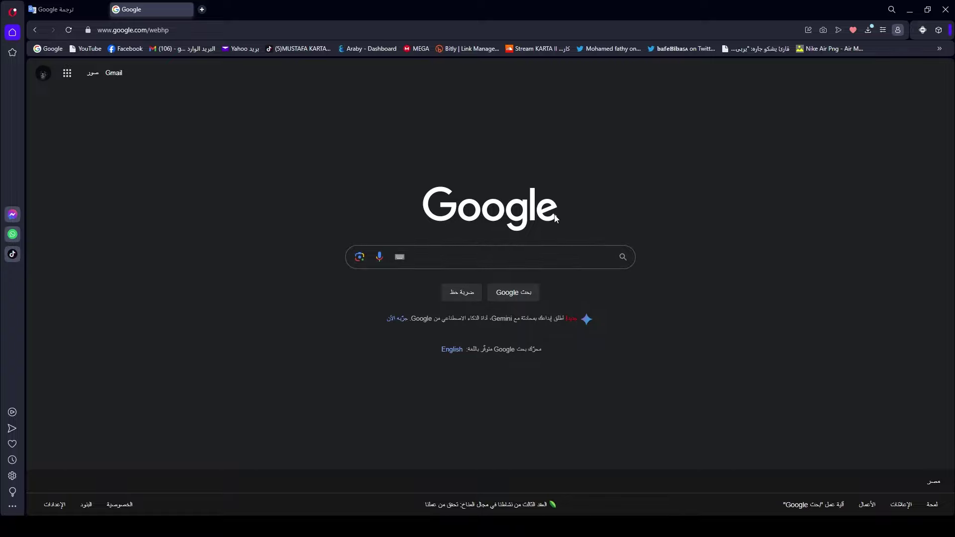
{"action": "type", "text": "bing"}
{"action": "key", "text": "Return"}
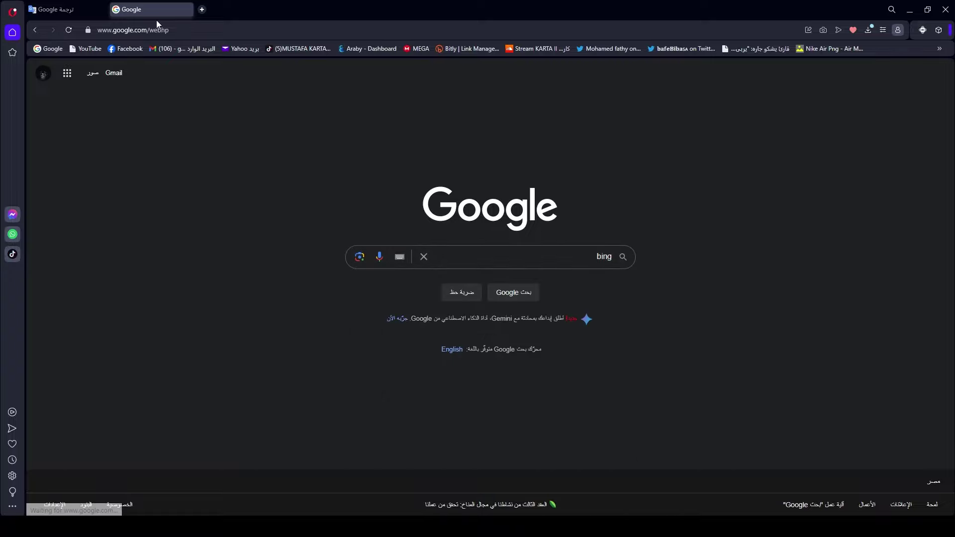
{"action": "left_click", "coordinate": [165, 29]}
{"action": "type", "text": "bin"}
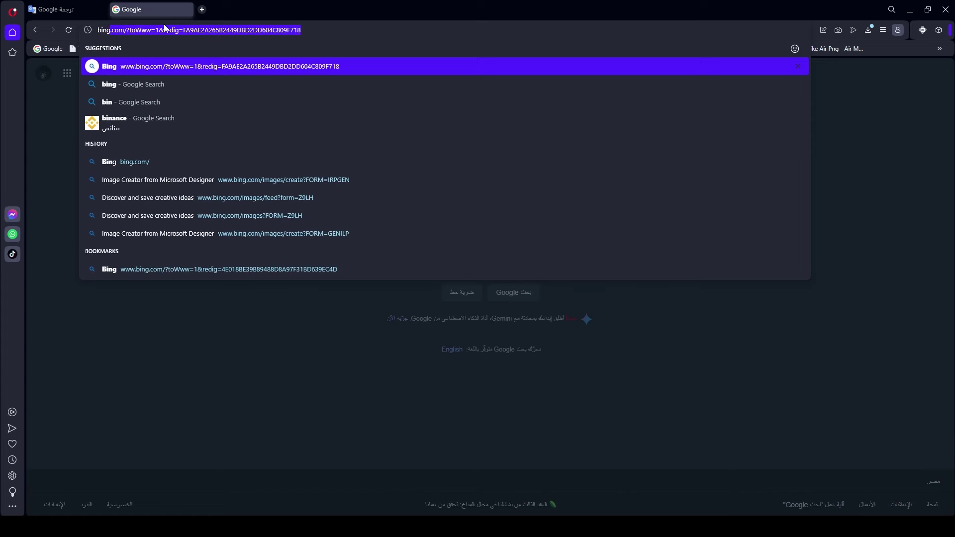
{"action": "type", "text": "g"}
{"action": "key", "text": "Return"}
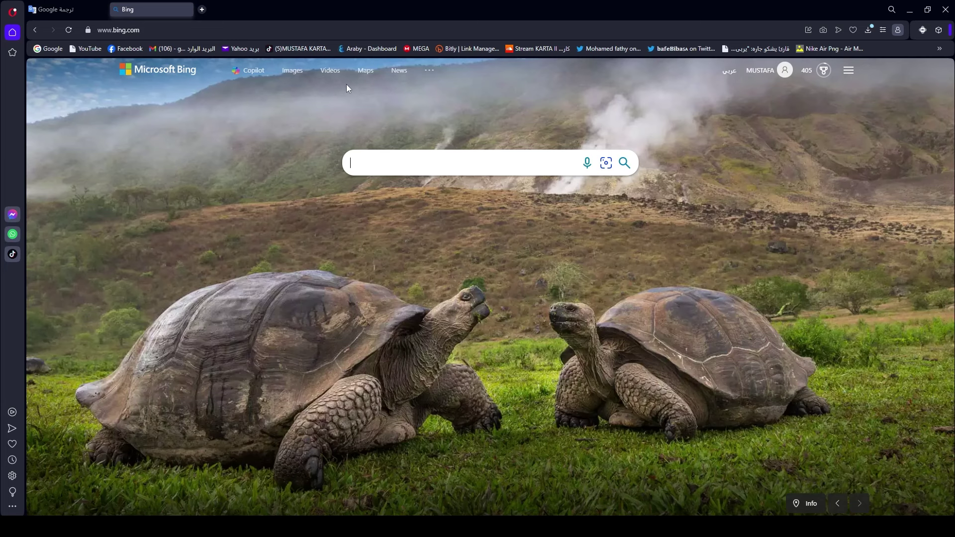
{"action": "left_click", "coordinate": [300, 73]}
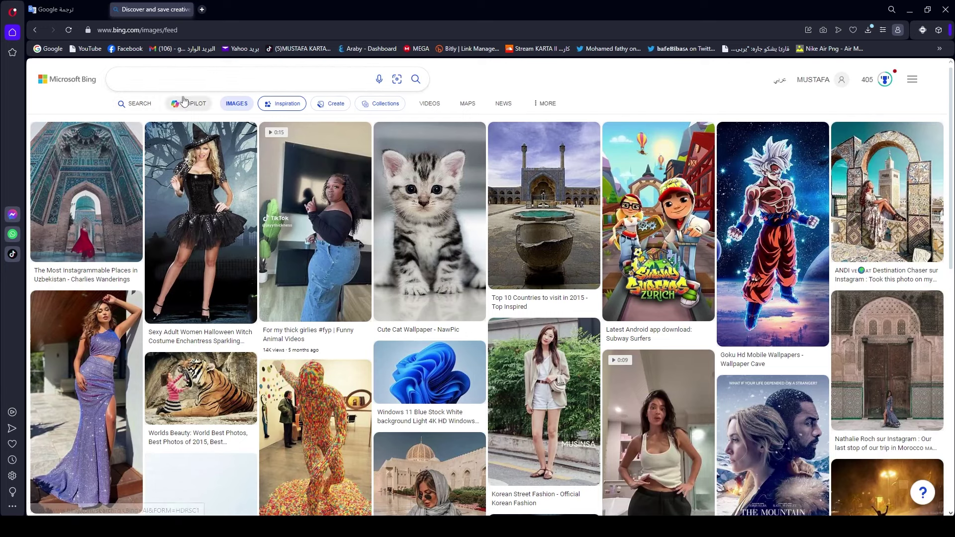
{"action": "left_click", "coordinate": [336, 107]}
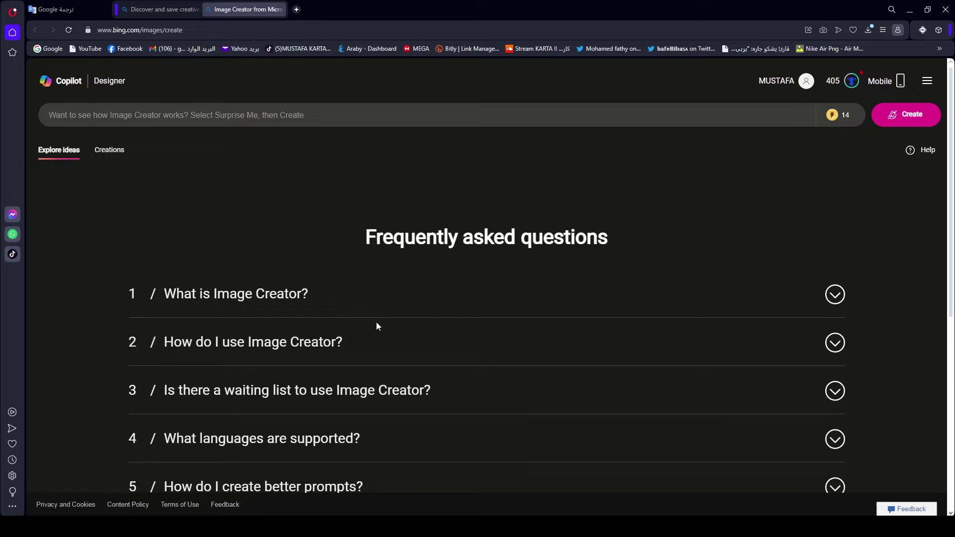
- Paste the English prom-girl prompt into Image Creator and generate four images
{"action": "scroll", "coordinate": [376, 322], "scroll_direction": "down", "scroll_amount": 5}
{"action": "scroll", "coordinate": [347, 324], "scroll_direction": "up", "scroll_amount": 5}
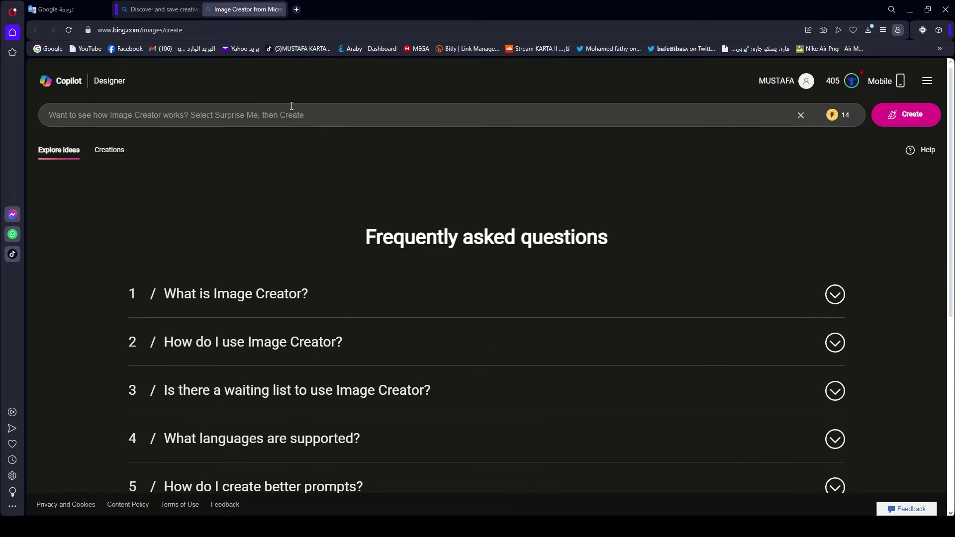
{"action": "right_click", "coordinate": [253, 113]}
{"action": "left_click", "coordinate": [266, 190]}
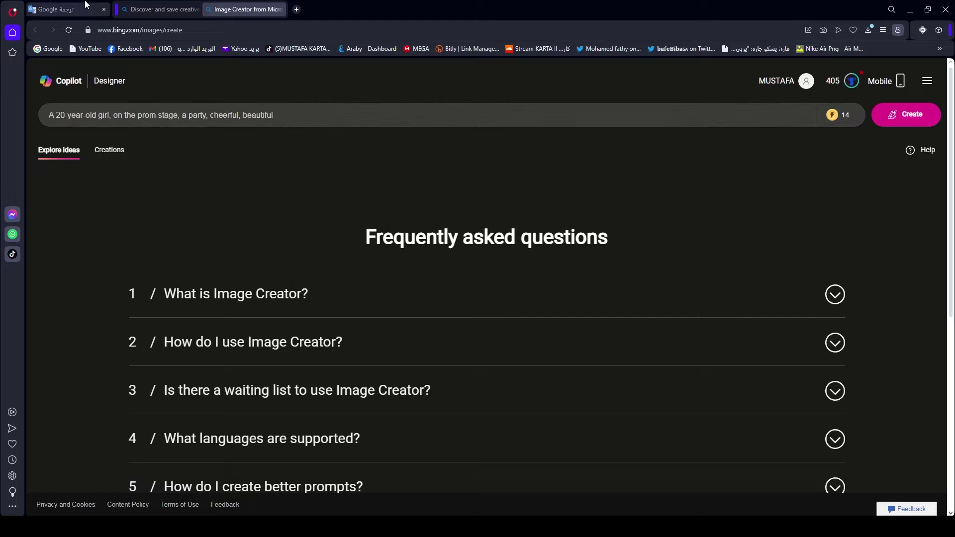
{"action": "left_click", "coordinate": [60, 9]}
{"action": "left_click", "coordinate": [384, 171]}
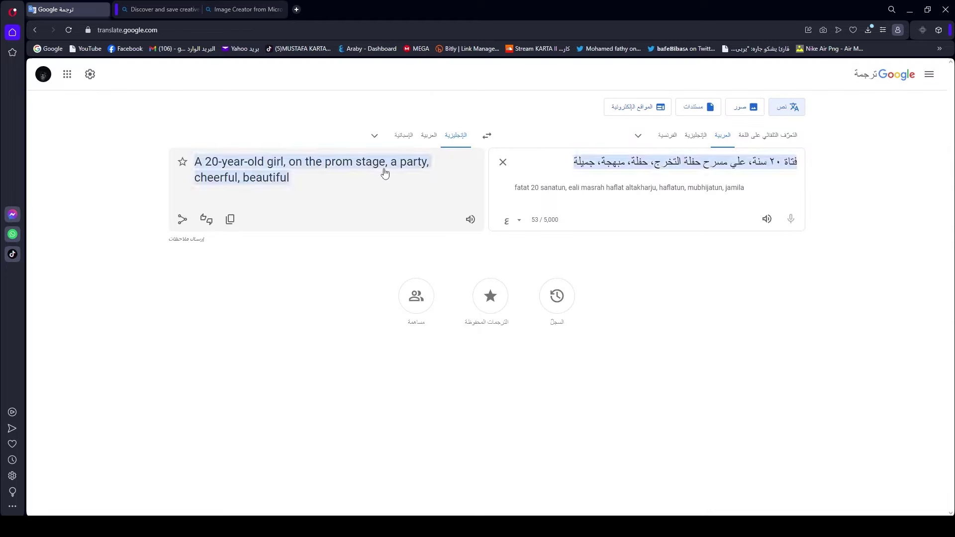
{"action": "left_click", "coordinate": [243, 9]}
{"action": "mouse_move", "coordinate": [255, 120]}
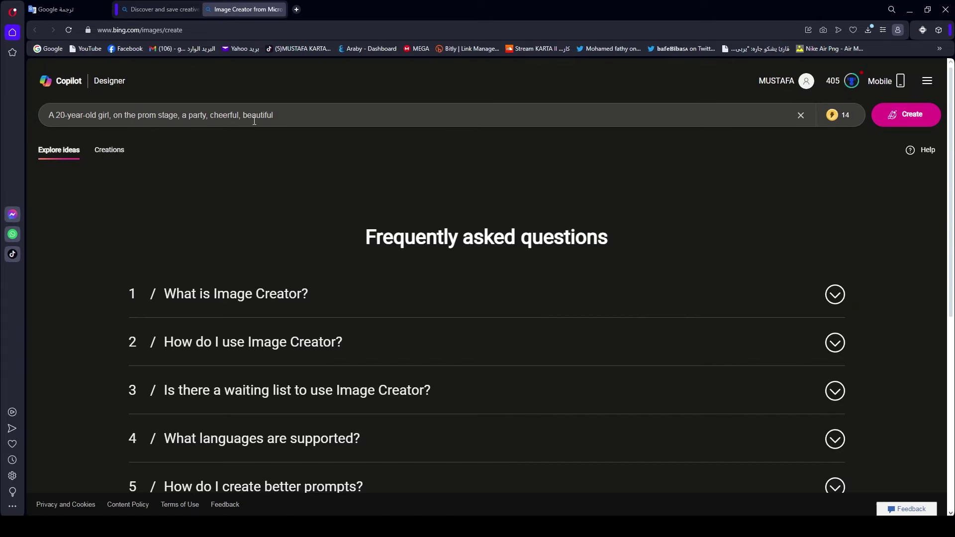
{"action": "left_click", "coordinate": [905, 115]}
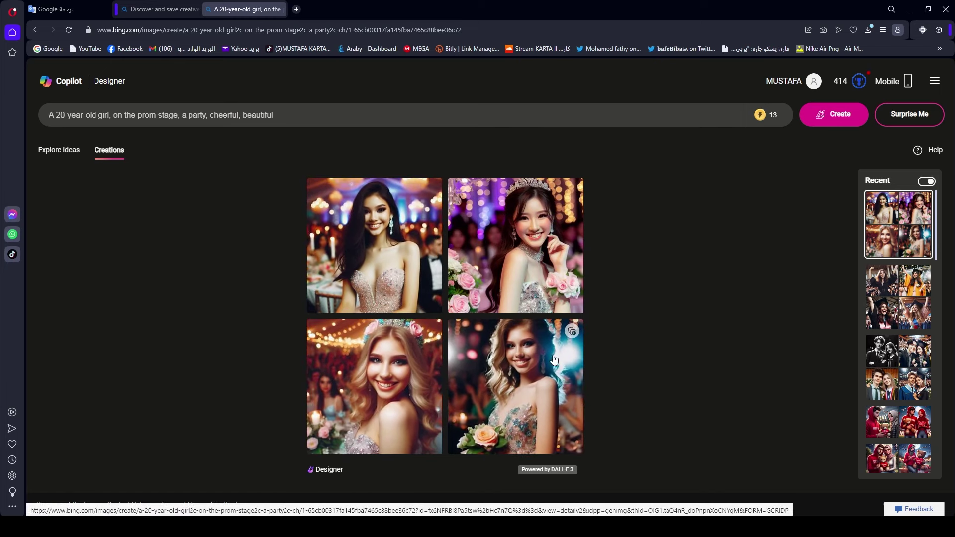
{"action": "mouse_move", "coordinate": [374, 386]}
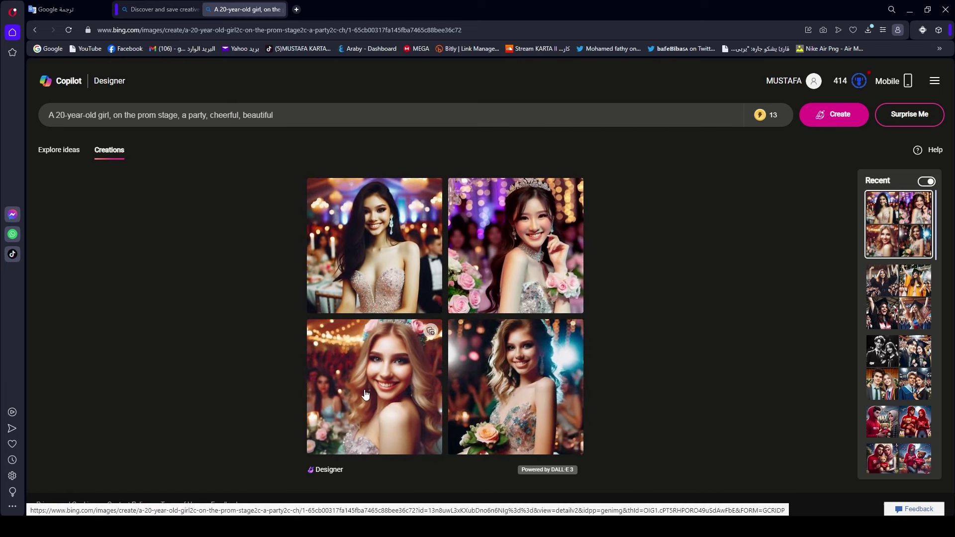
{"action": "left_click", "coordinate": [392, 381]}
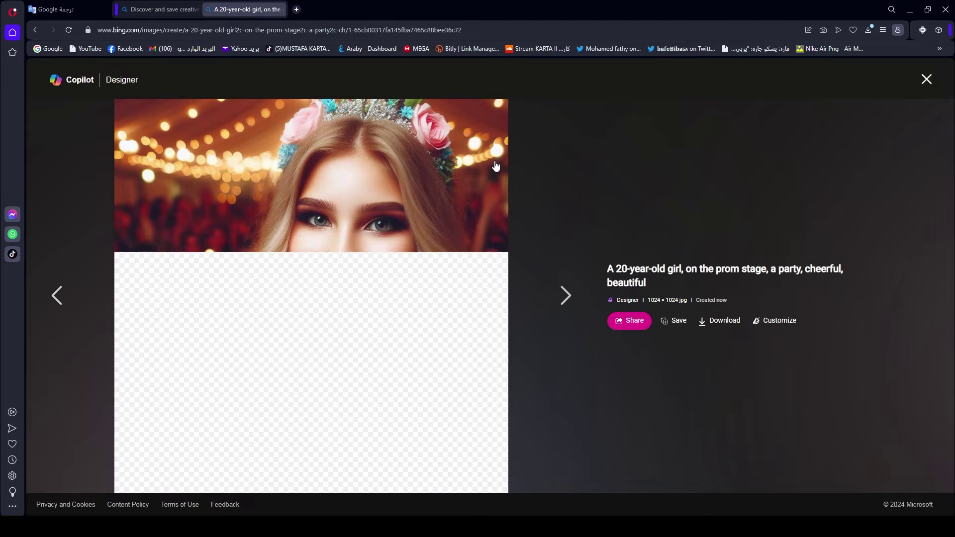
{"action": "left_click", "coordinate": [563, 298]}
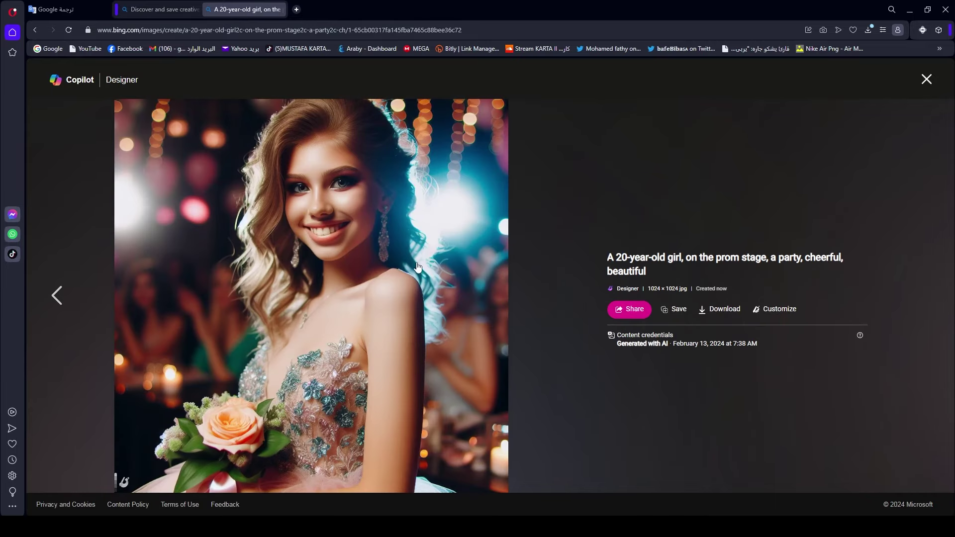
{"action": "left_click", "coordinate": [58, 295]}
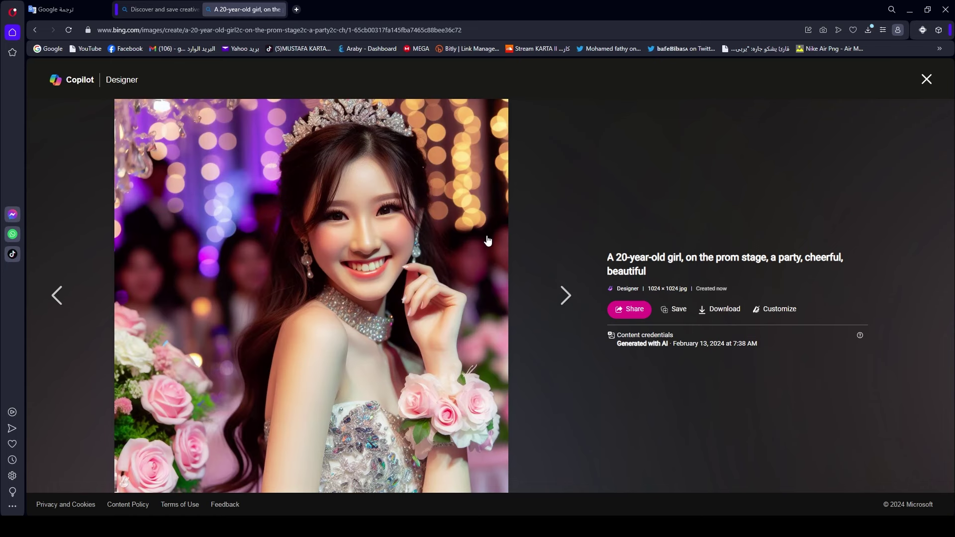
{"action": "double_click", "coordinate": [630, 259]}
{"action": "left_click_drag", "start_coordinate": [608, 257], "coordinate": [665, 269]}
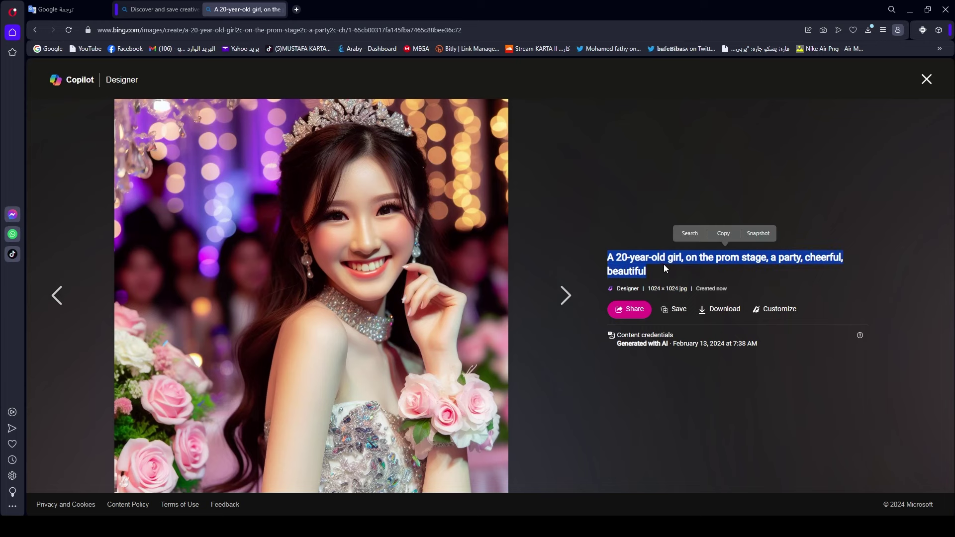
{"action": "left_click", "coordinate": [560, 296]}
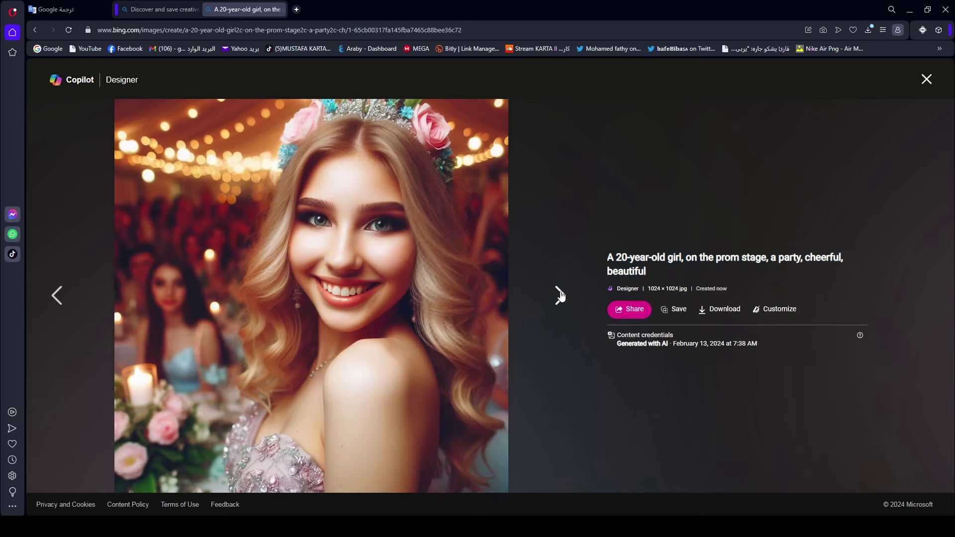
{"action": "left_click", "coordinate": [560, 295]}
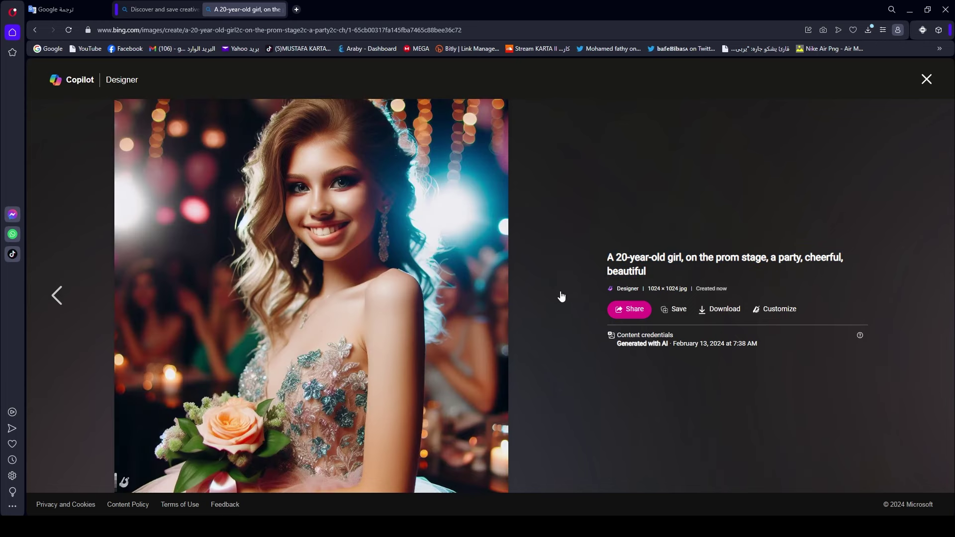
- Insert 'hijab' before 'girl' in the prompt and regenerate the images
{"action": "left_click", "coordinate": [926, 79]}
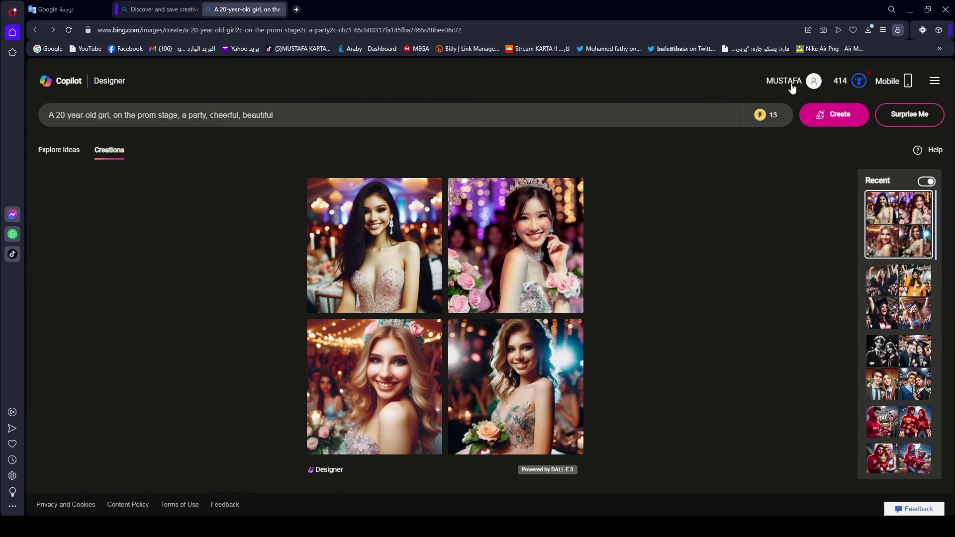
{"action": "left_click", "coordinate": [114, 121]}
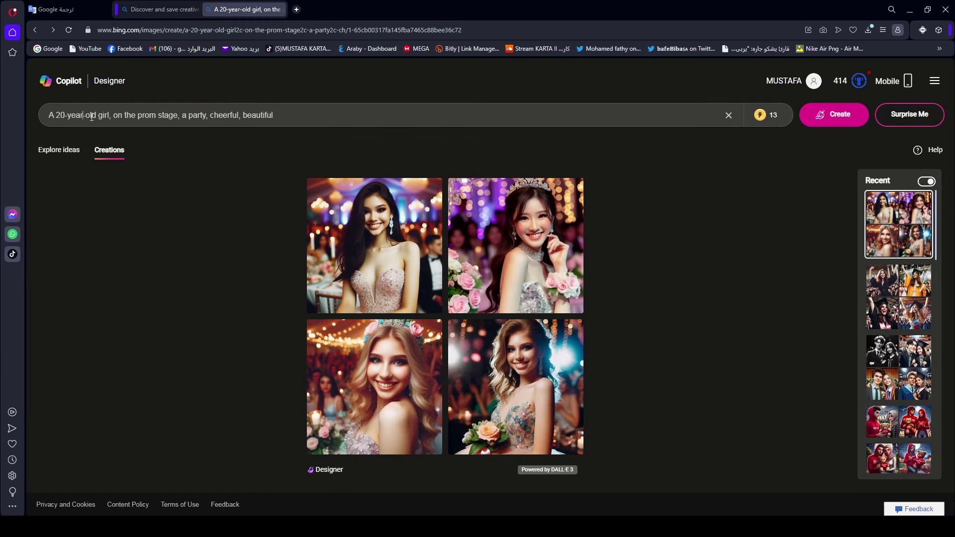
{"action": "left_click", "coordinate": [98, 115]}
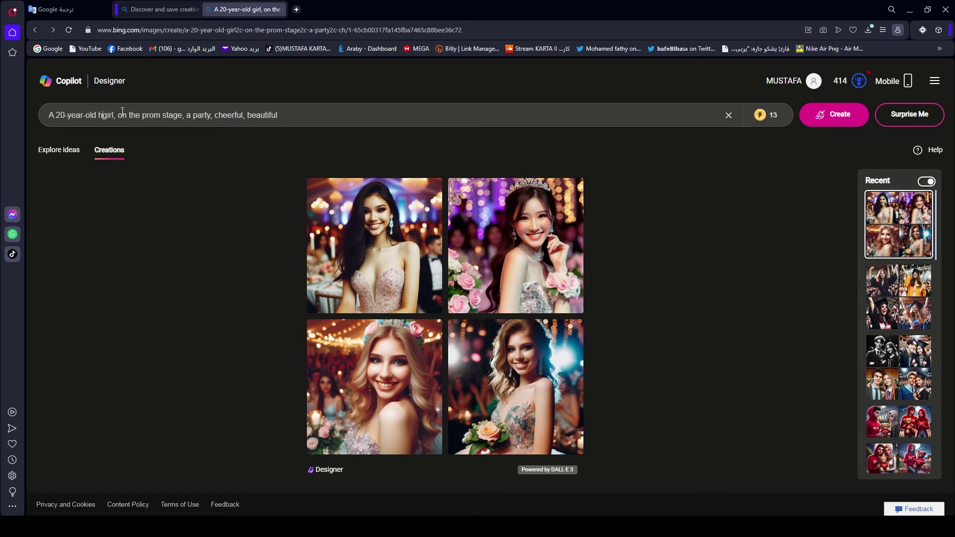
{"action": "type", "text": "hijab"}
{"action": "key", "text": "Return"}
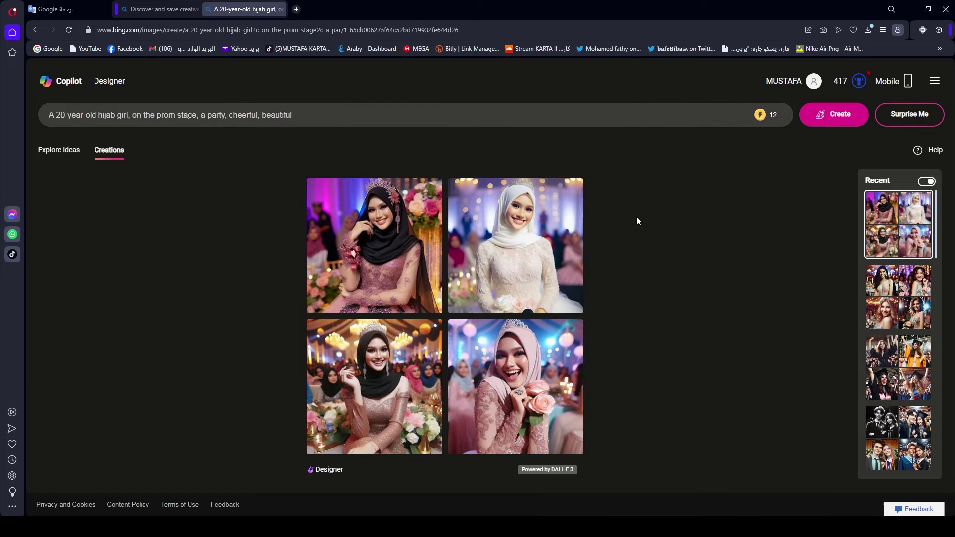
- Download the white-hijab, black-hijab sparkly-dress and girl-with-roses images
{"action": "left_click", "coordinate": [412, 241]}
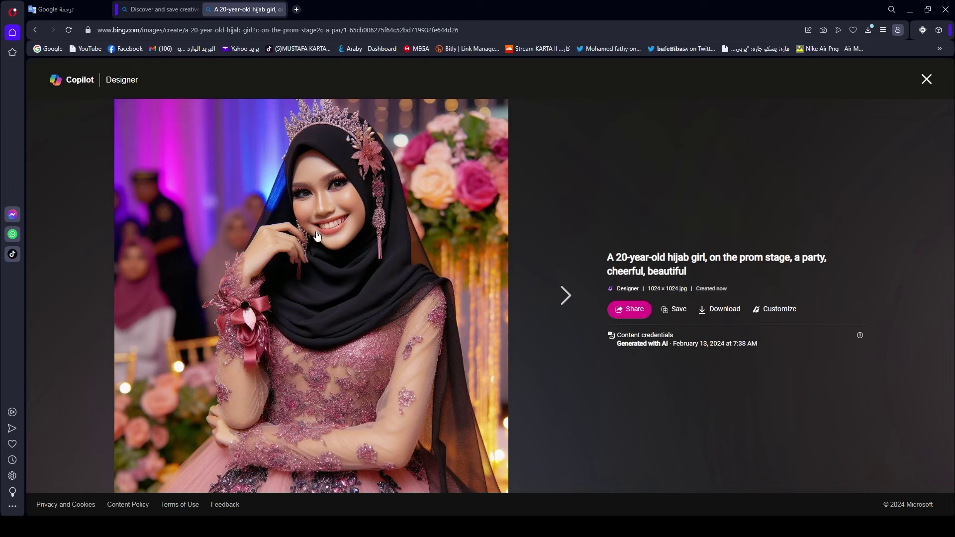
{"action": "left_click", "coordinate": [565, 295]}
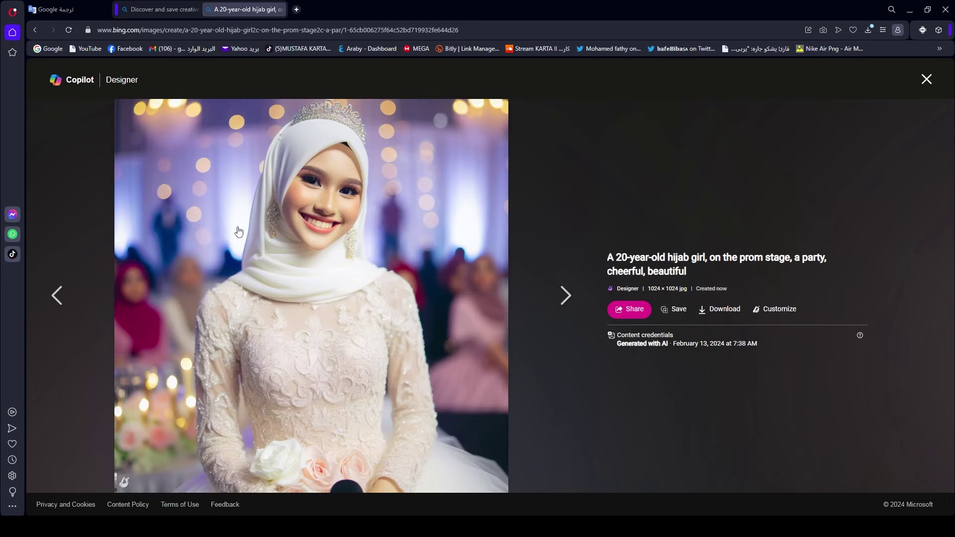
{"action": "left_click", "coordinate": [721, 309]}
{"action": "left_click", "coordinate": [565, 296]}
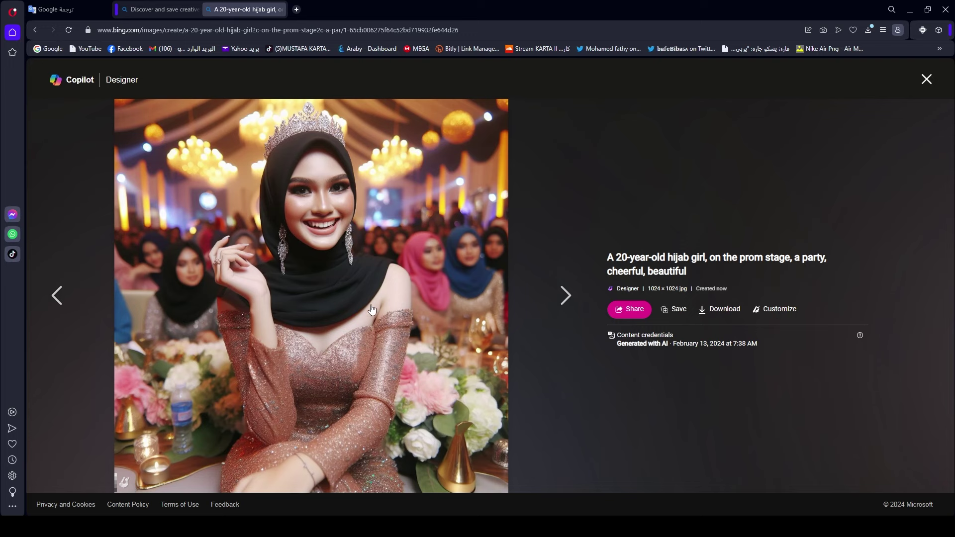
{"action": "left_click", "coordinate": [722, 309]}
{"action": "left_click", "coordinate": [559, 296]}
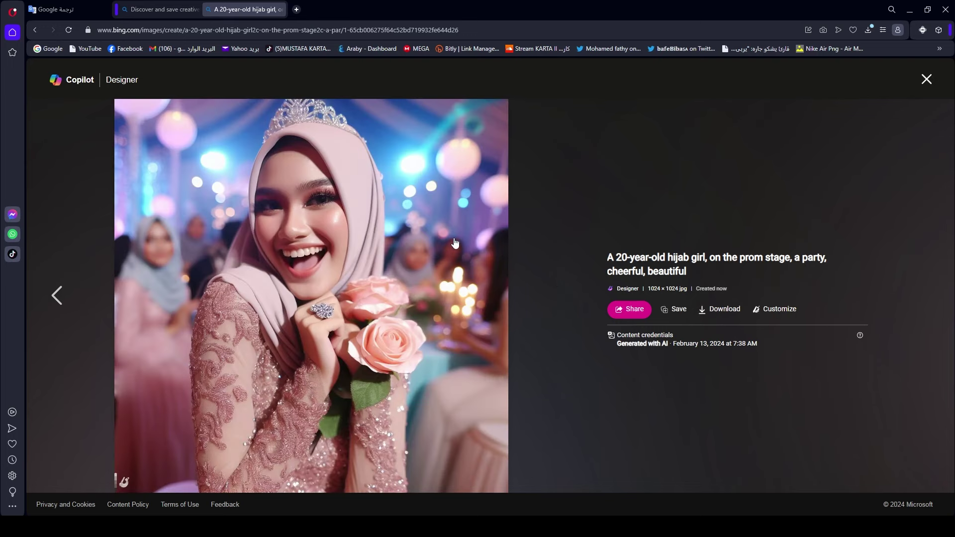
{"action": "left_click", "coordinate": [727, 307]}
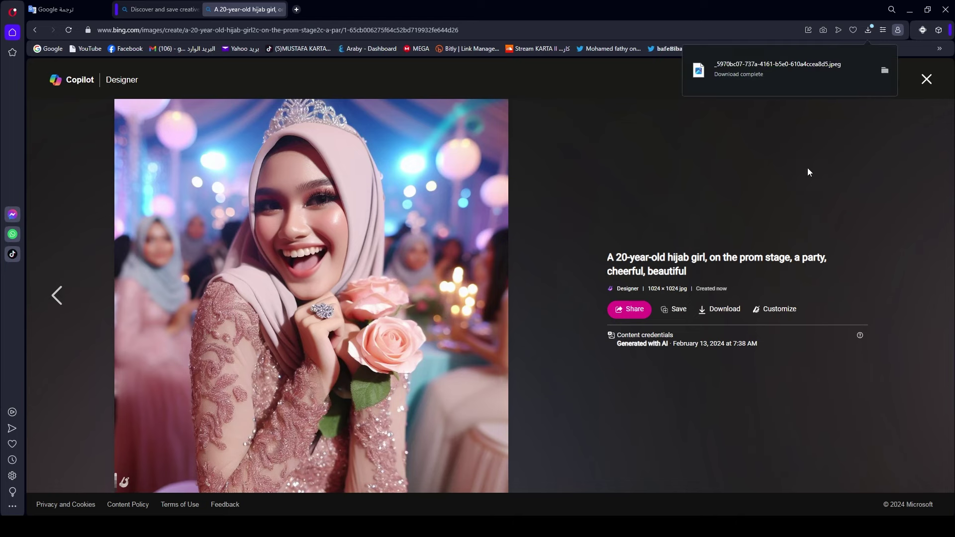
{"action": "left_click", "coordinate": [926, 79]}
{"action": "left_click", "coordinate": [68, 9]}
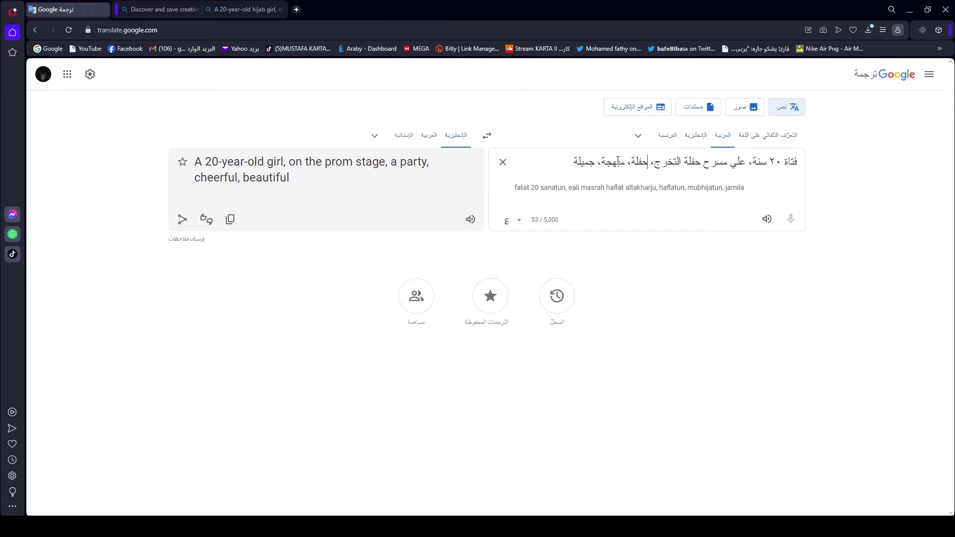
- Change the Arabic text to a girl standing on a university graduation stage and copy the English
{"action": "left_click_drag", "start_coordinate": [552, 159], "coordinate": [598, 162]}
{"action": "key", "text": "BackSpace"}
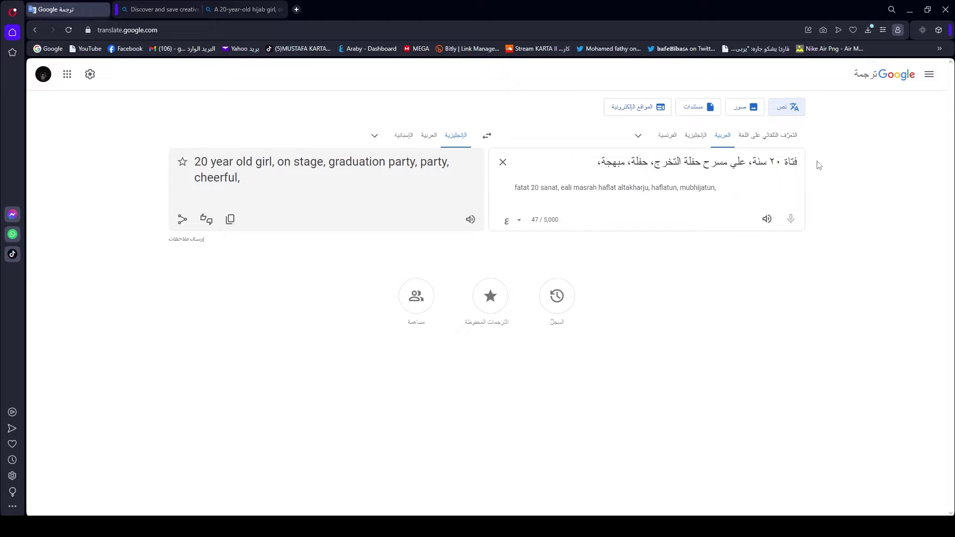
{"action": "type", "text": "تقف "}
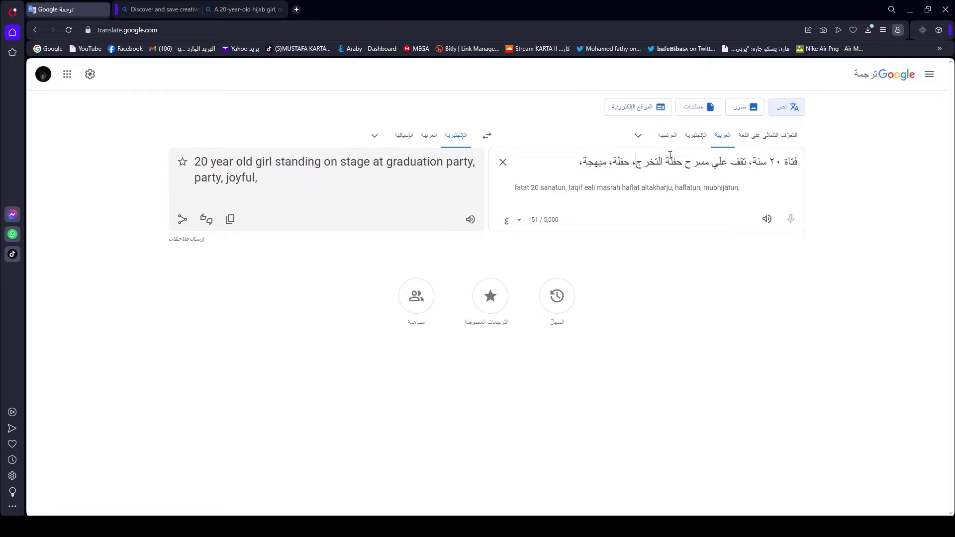
{"action": "type", "text": " الجامعية"}
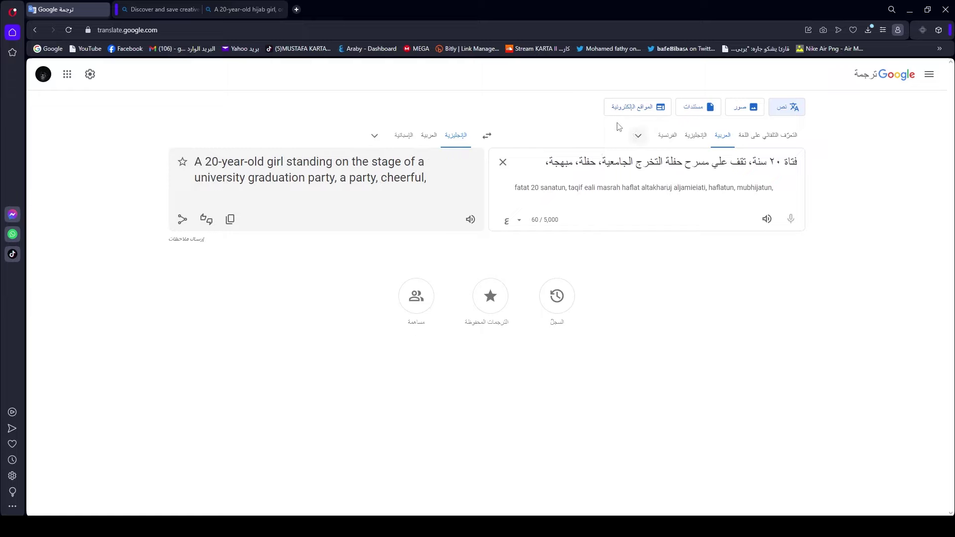
{"action": "triple_click", "coordinate": [436, 163]}
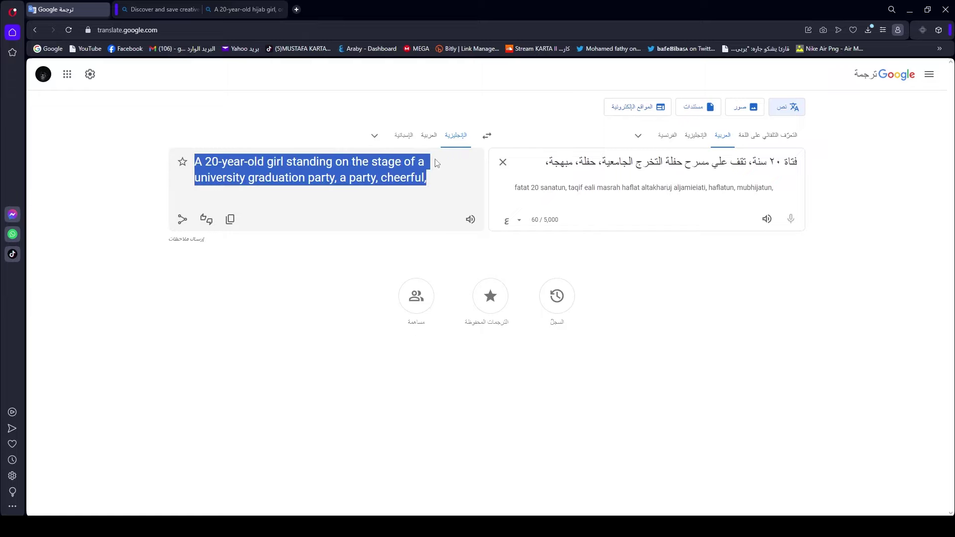
{"action": "right_click", "coordinate": [305, 180]}
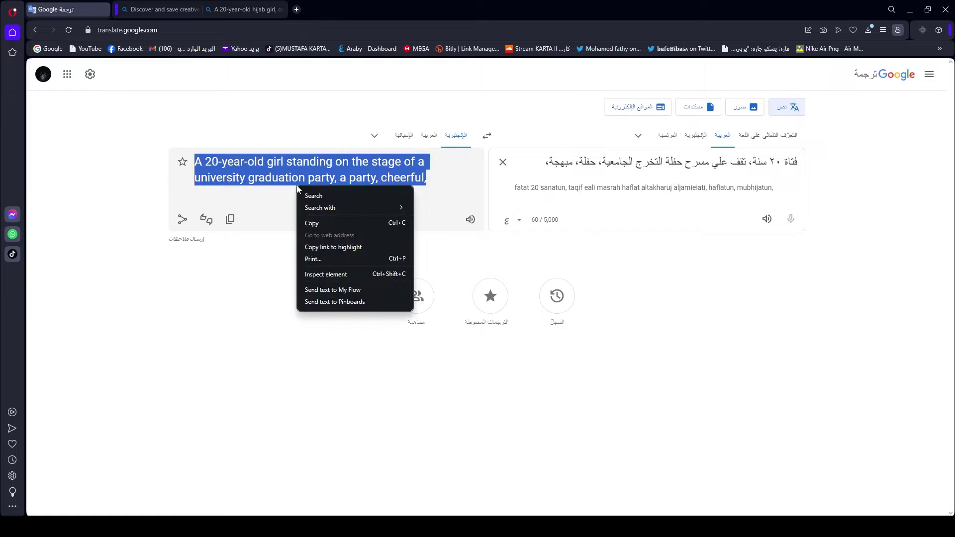
{"action": "left_click", "coordinate": [312, 219]}
- Replace the Bing prompt with the graduation translation and generate new images
{"action": "left_click", "coordinate": [244, 10]}
{"action": "triple_click", "coordinate": [402, 114]}
{"action": "right_click", "coordinate": [402, 115]}
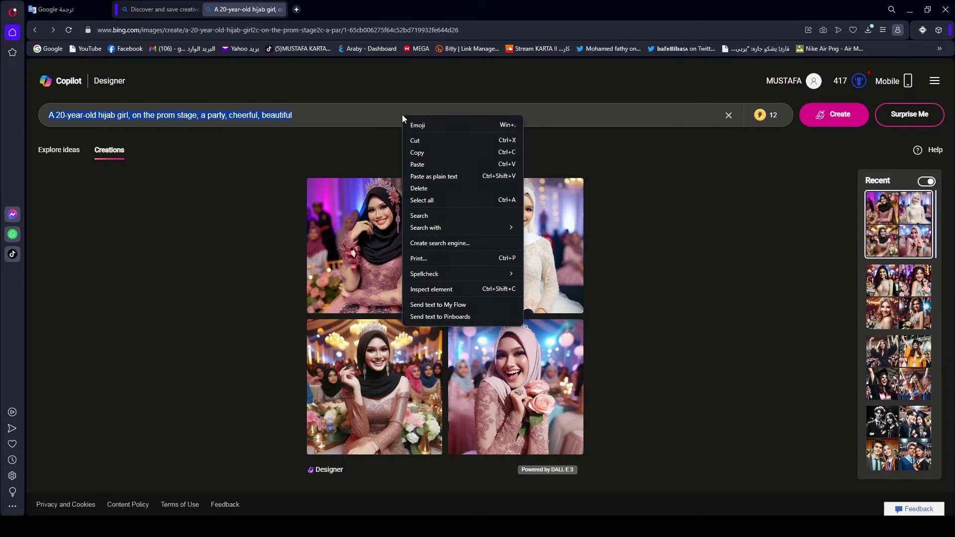
{"action": "left_click", "coordinate": [419, 188]}
{"action": "right_click", "coordinate": [366, 122]}
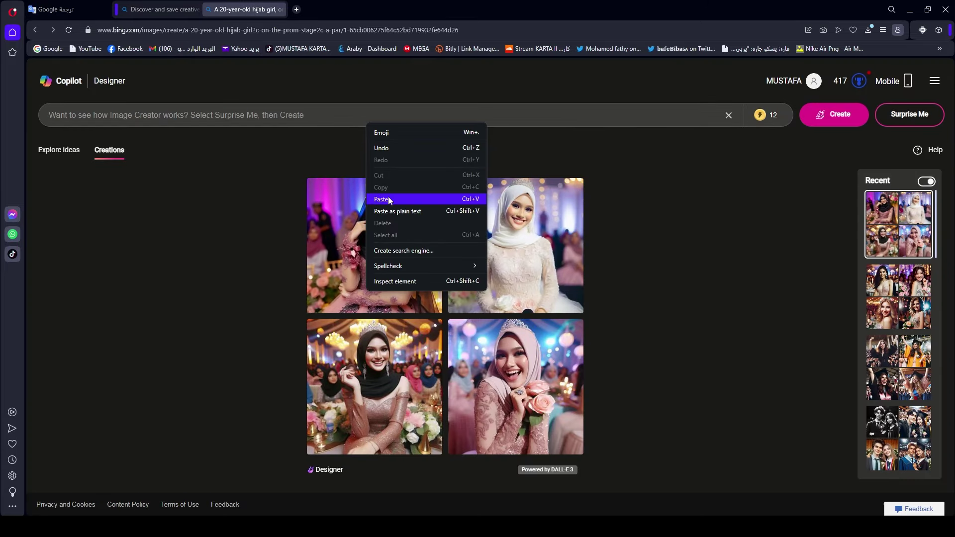
{"action": "left_click", "coordinate": [388, 199]}
{"action": "left_click", "coordinate": [837, 118]}
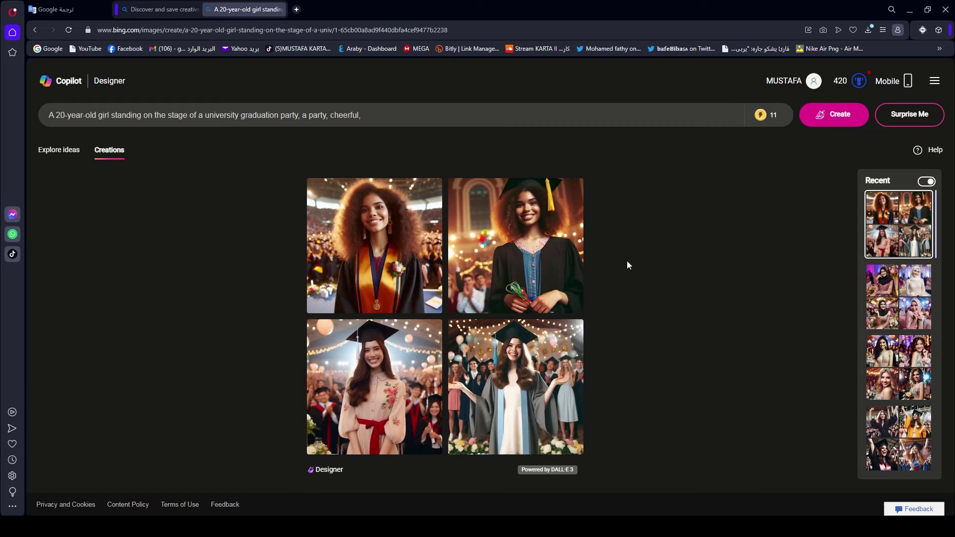
- Browse the graduation images full size and download the floral-dress one
{"action": "left_click", "coordinate": [406, 233]}
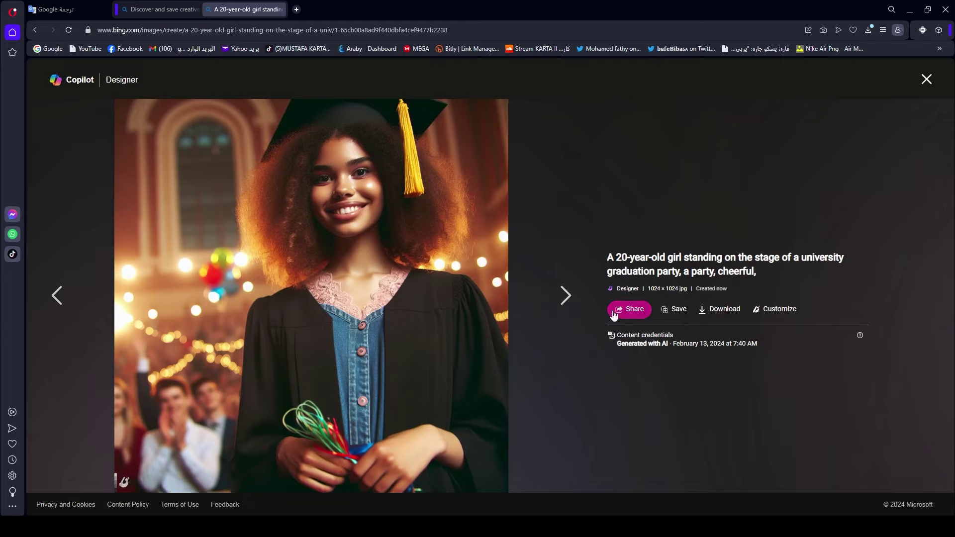
{"action": "left_click", "coordinate": [559, 307]}
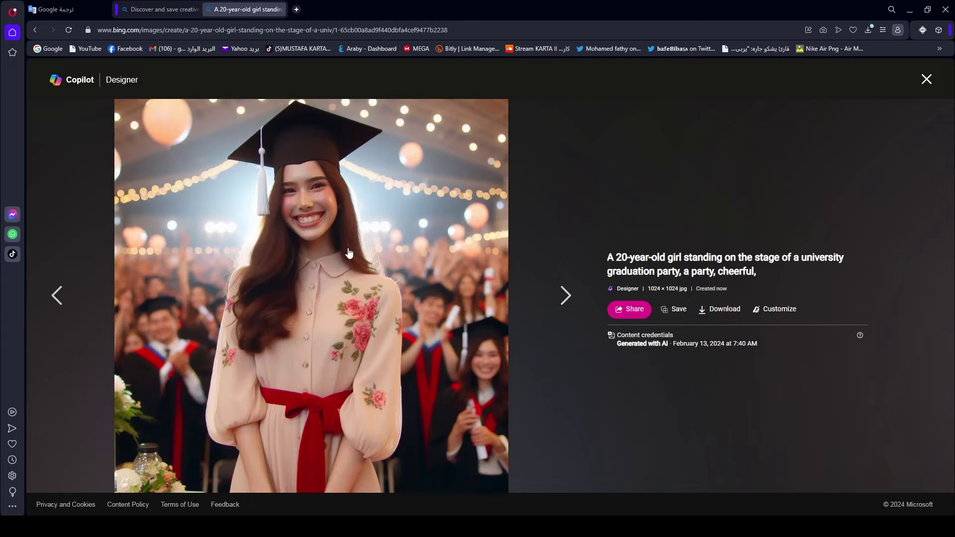
{"action": "left_click", "coordinate": [719, 309]}
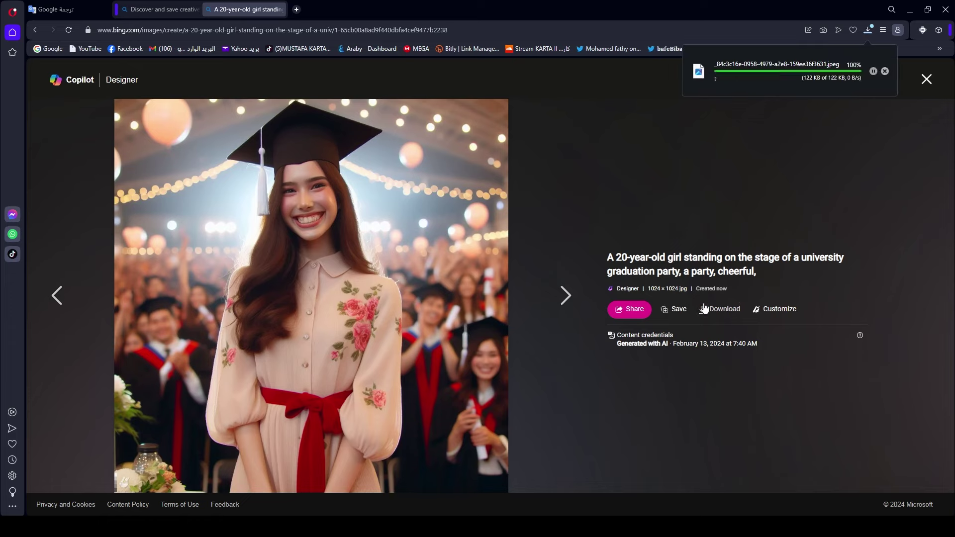
{"action": "left_click", "coordinate": [565, 295]}
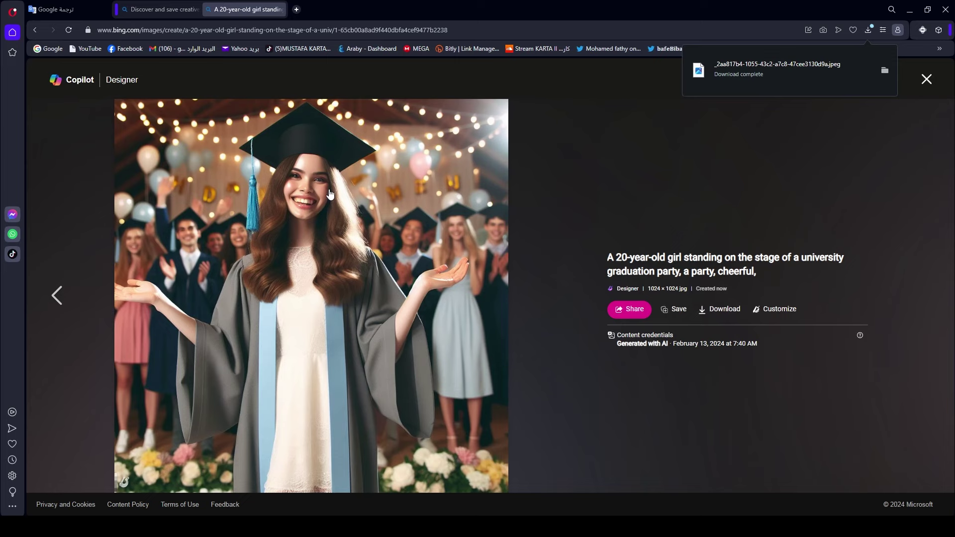
{"action": "left_click", "coordinate": [925, 80]}
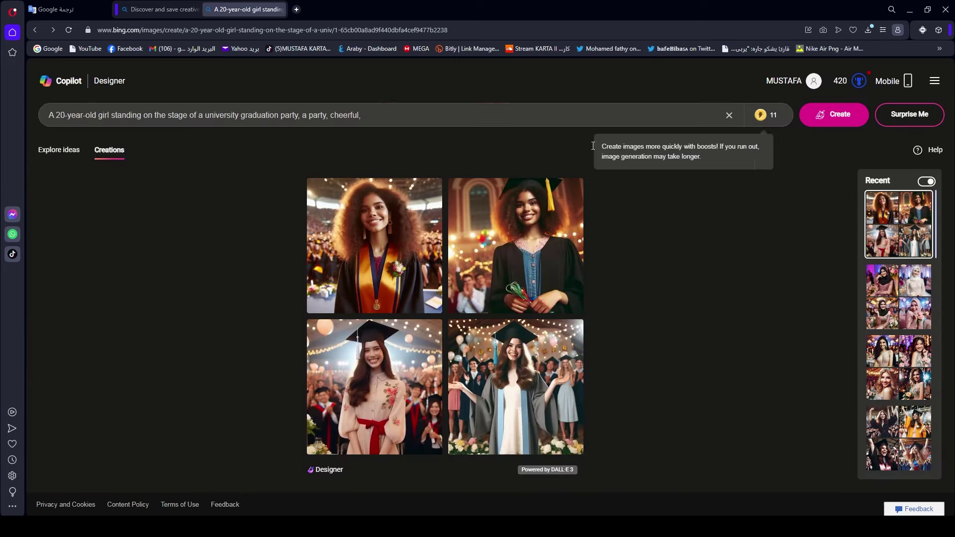
{"action": "left_click", "coordinate": [526, 385]}
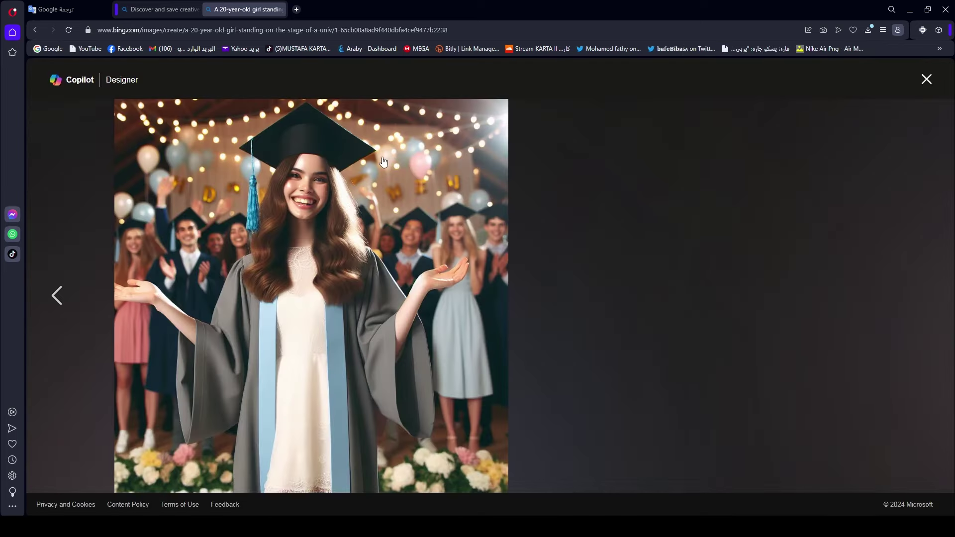
{"action": "left_click", "coordinate": [921, 80]}
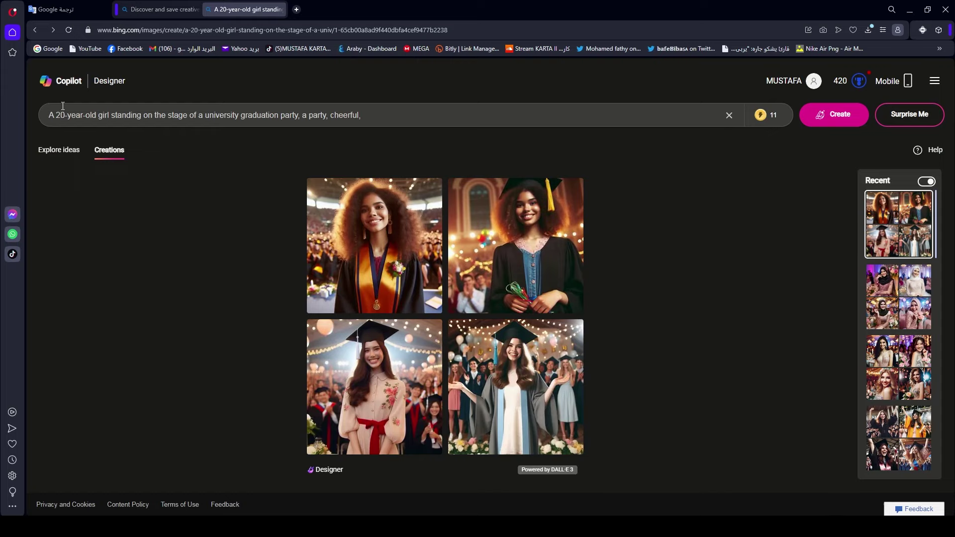
{"action": "type", "text": "3d"}
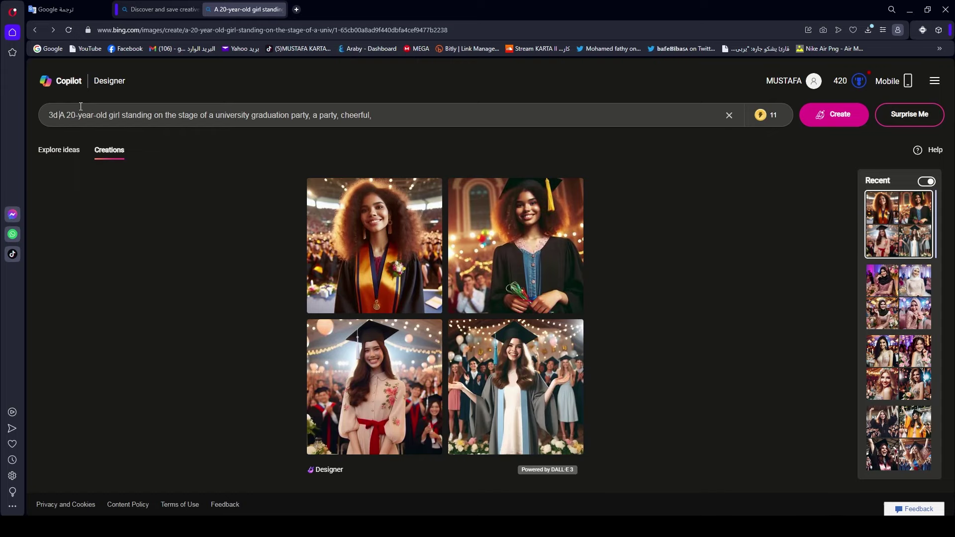
{"action": "key", "text": "BackSpace"}
{"action": "key", "text": "BackSpace"}
{"action": "key", "text": "BackSpace"}
{"action": "left_click", "coordinate": [479, 108]}
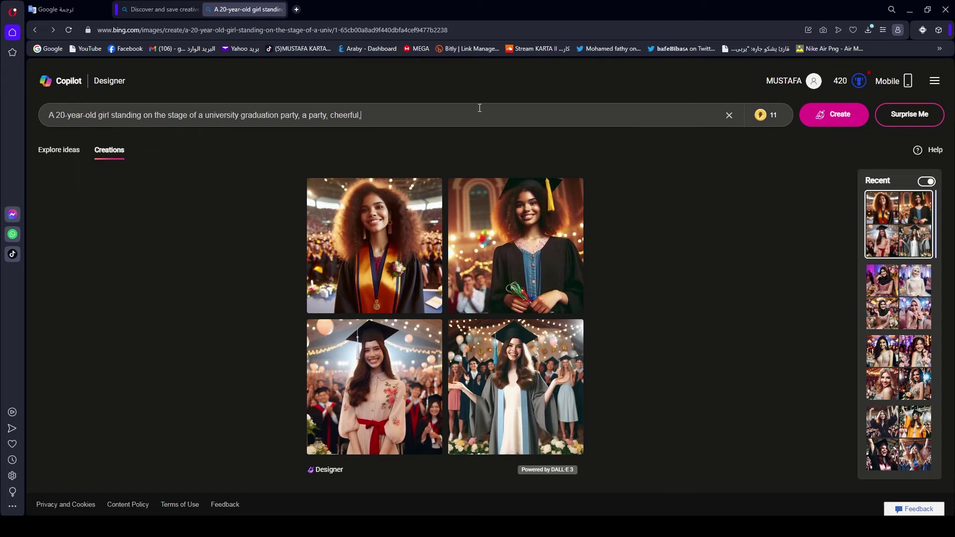
{"action": "type", "text": ", 3d"}
{"action": "left_click", "coordinate": [855, 117]}
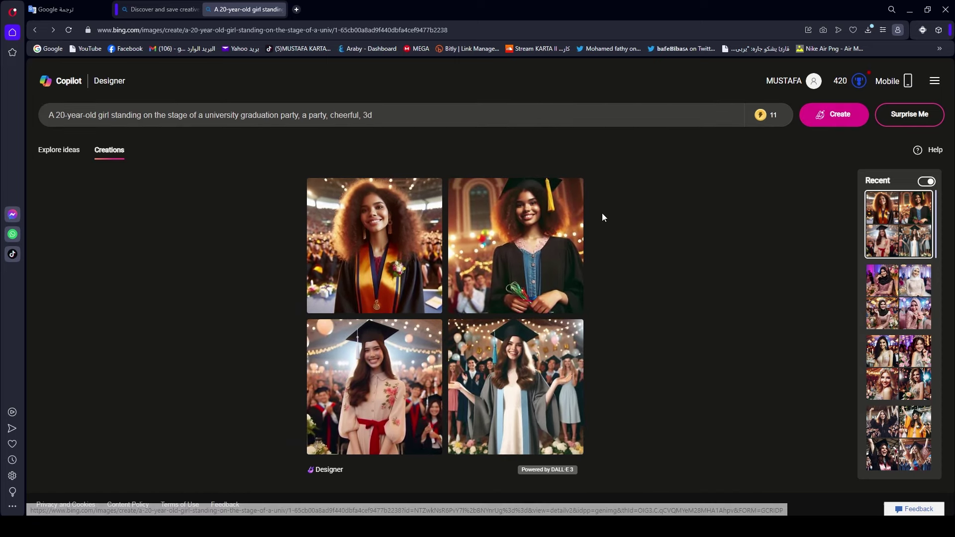
{"action": "left_click", "coordinate": [383, 125]}
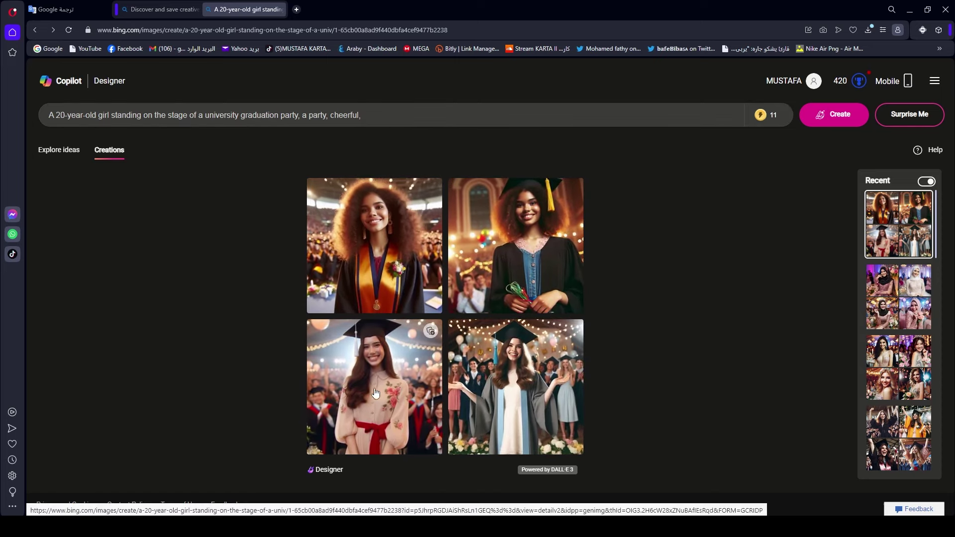
{"action": "mouse_move", "coordinate": [159, 8]}
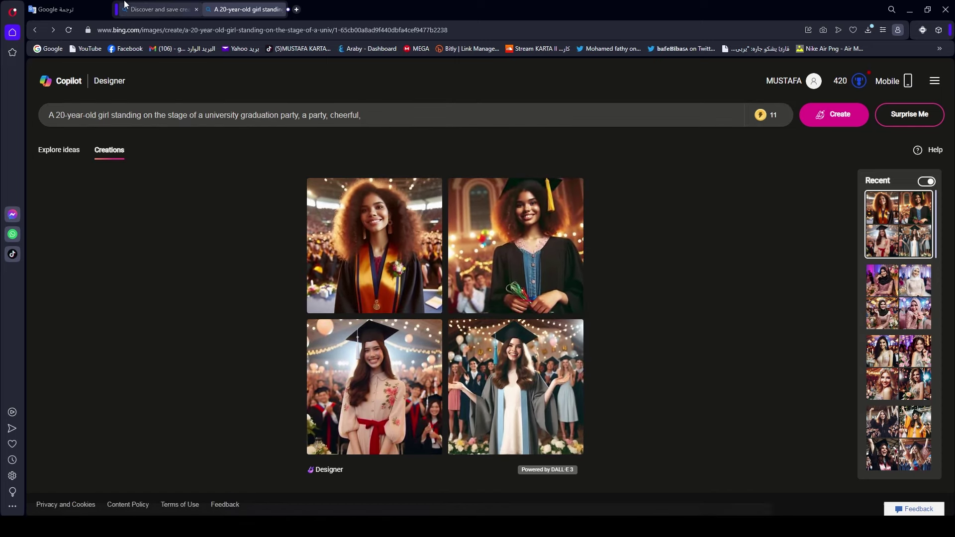
{"action": "left_click", "coordinate": [55, 9]}
- Write Arabic for a masked 25-year-old man at midnight with "Mustafa" on his T-shirt, selecting the translation
{"action": "triple_click", "coordinate": [642, 163]}
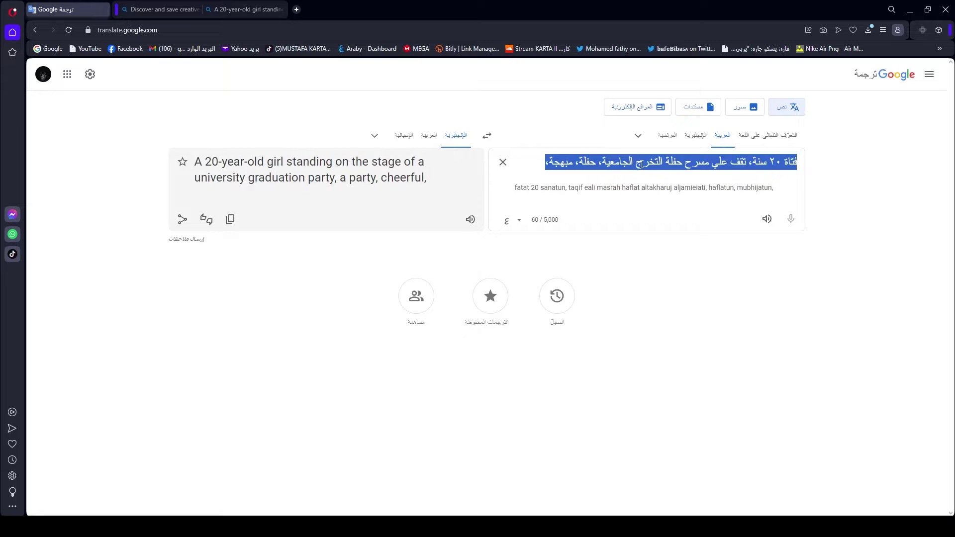
{"action": "type", "text": "شاب"}
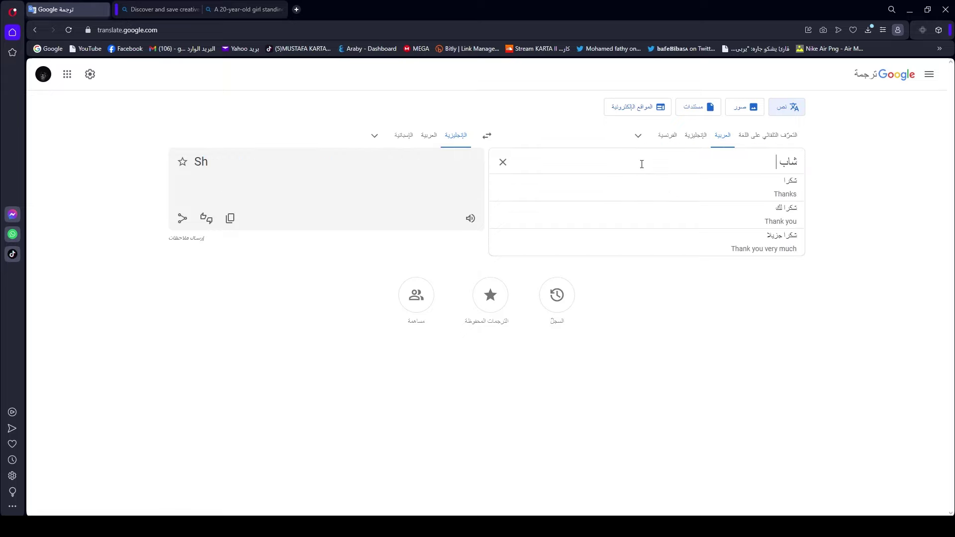
{"action": "type", "text": "5"}
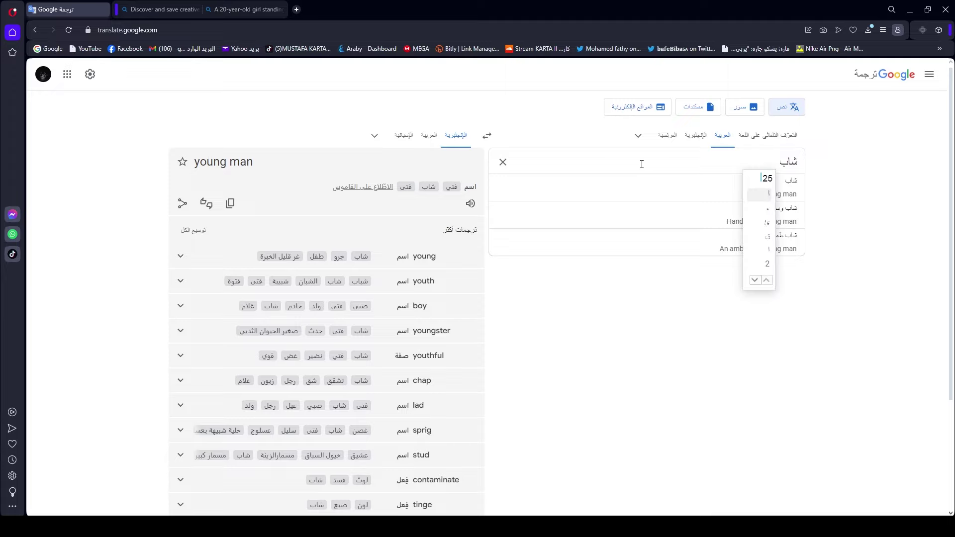
{"action": "left_click", "coordinate": [764, 180]}
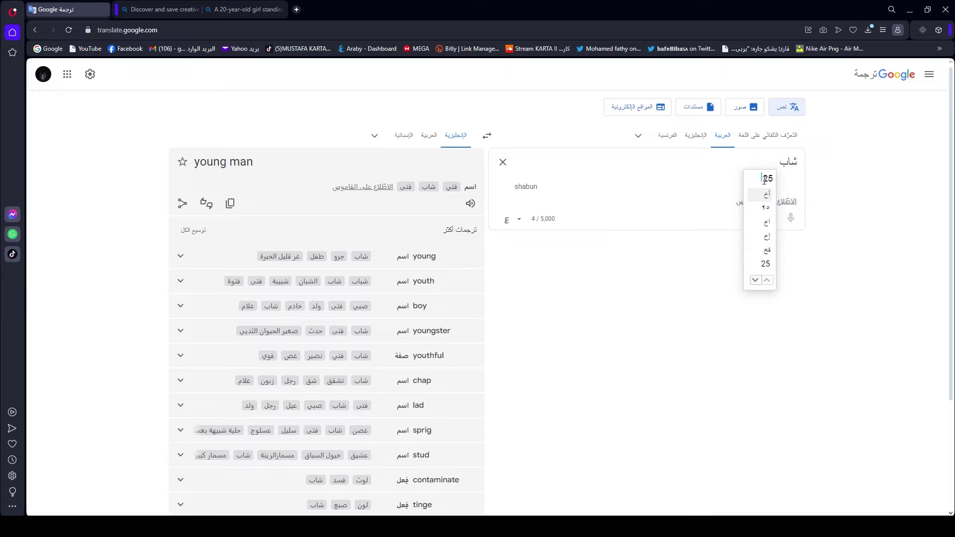
{"action": "left_click", "coordinate": [765, 266]}
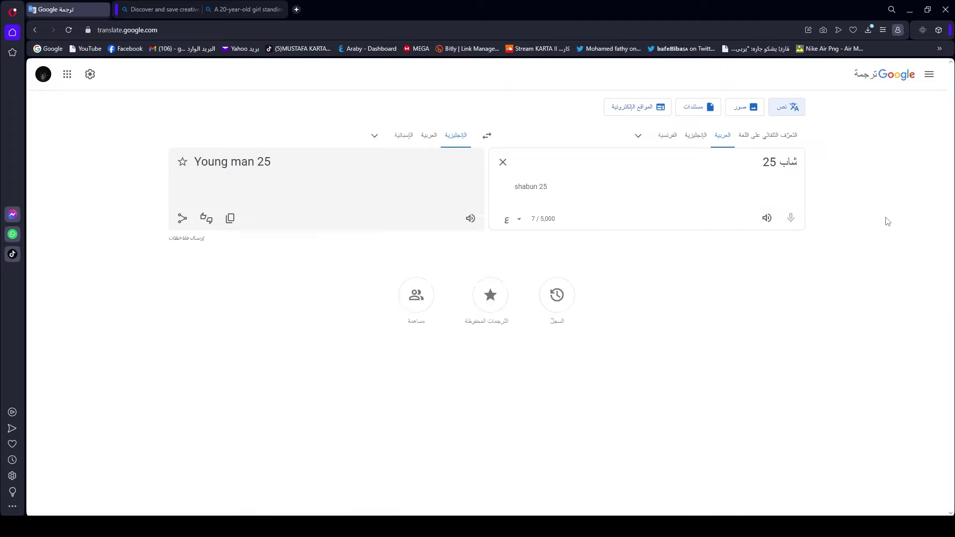
{"action": "type", "text": "ام، "}
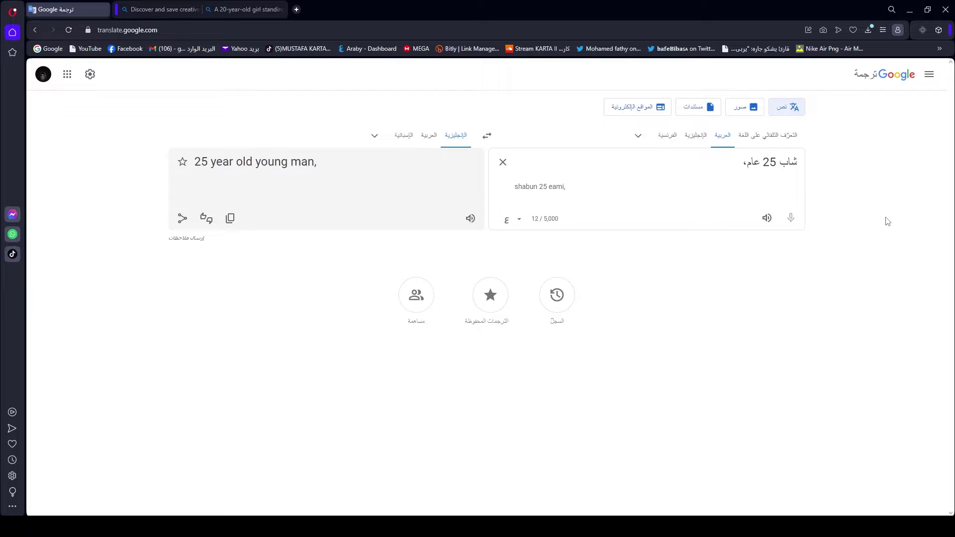
{"action": "type", "text": "يقف في شا"}
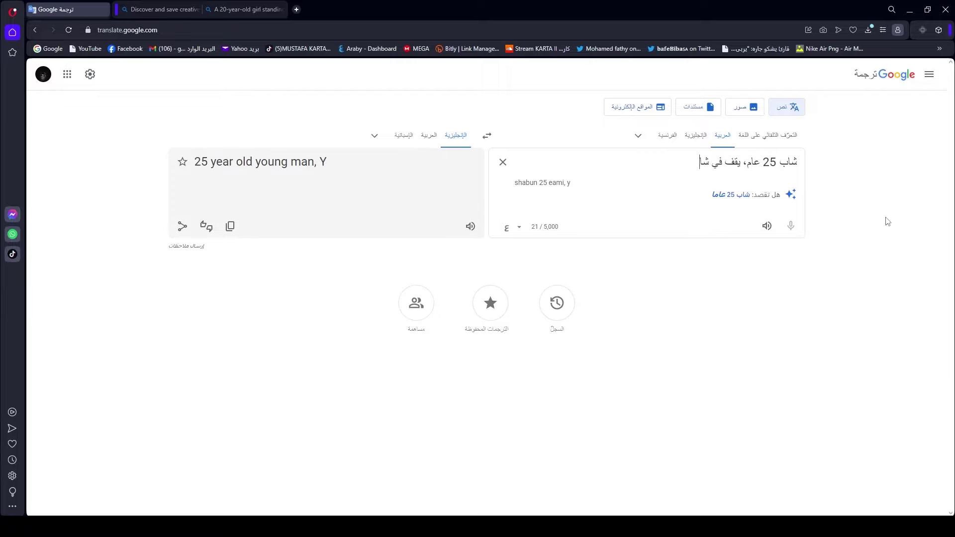
{"action": "type", "text": "رع في منتصف الليل"}
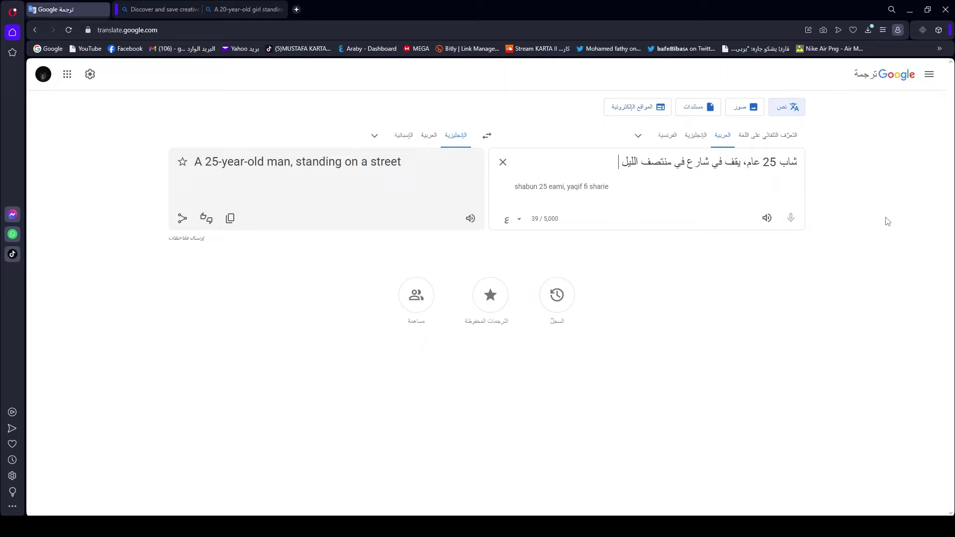
{"action": "type", "text": " يرتدى قناع، اكتب"}
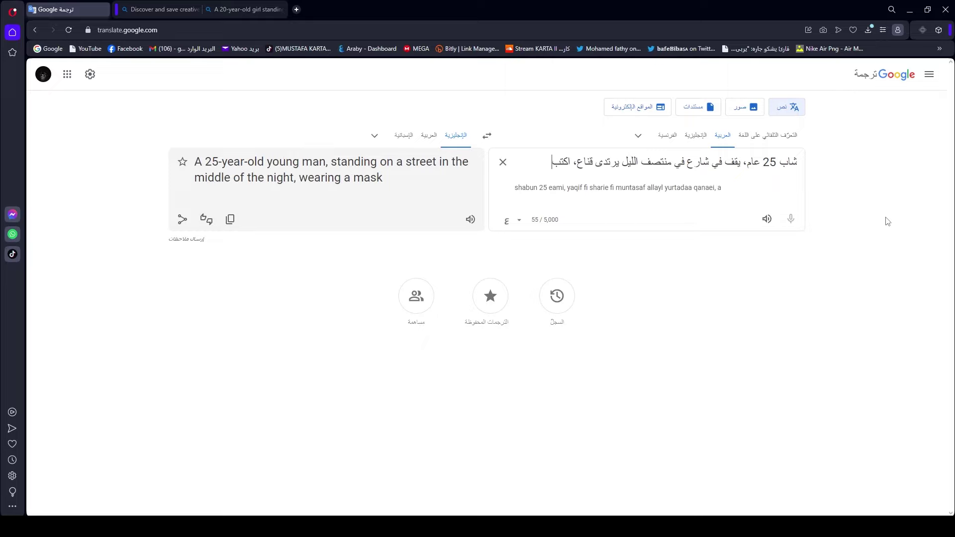
{"action": "type", "text": " علي التيشرت"}
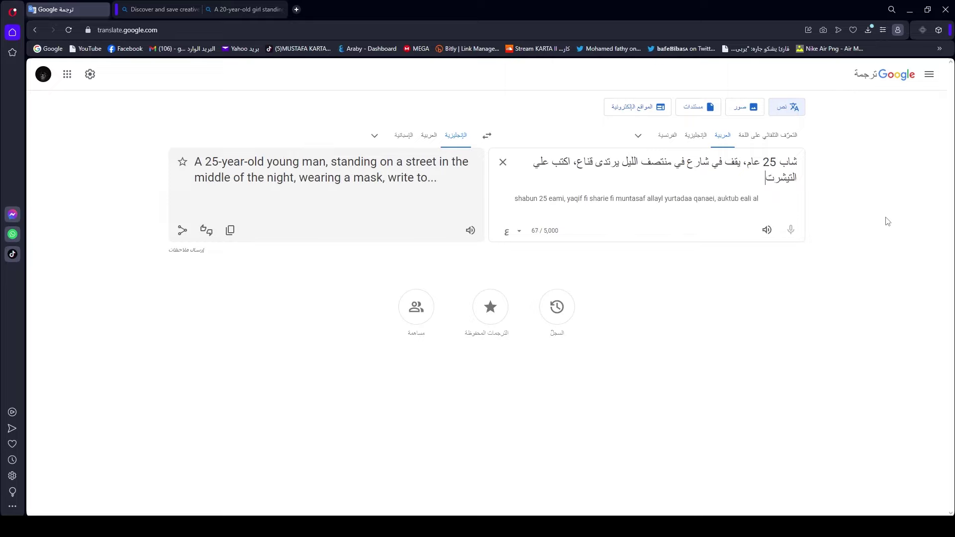
{"action": "type", "text": "اسم \"Must"}
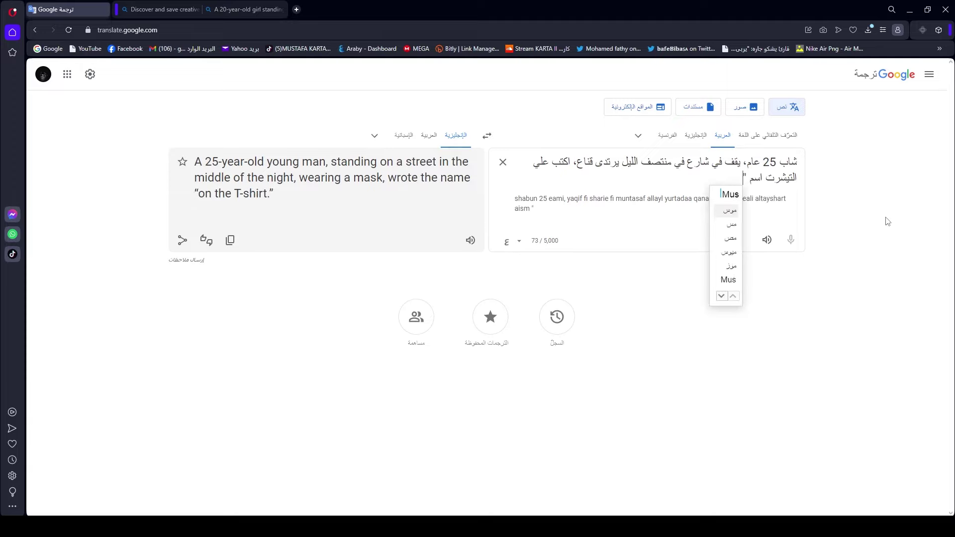
{"action": "type", "text": "afa"}
{"action": "left_click", "coordinate": [731, 287]}
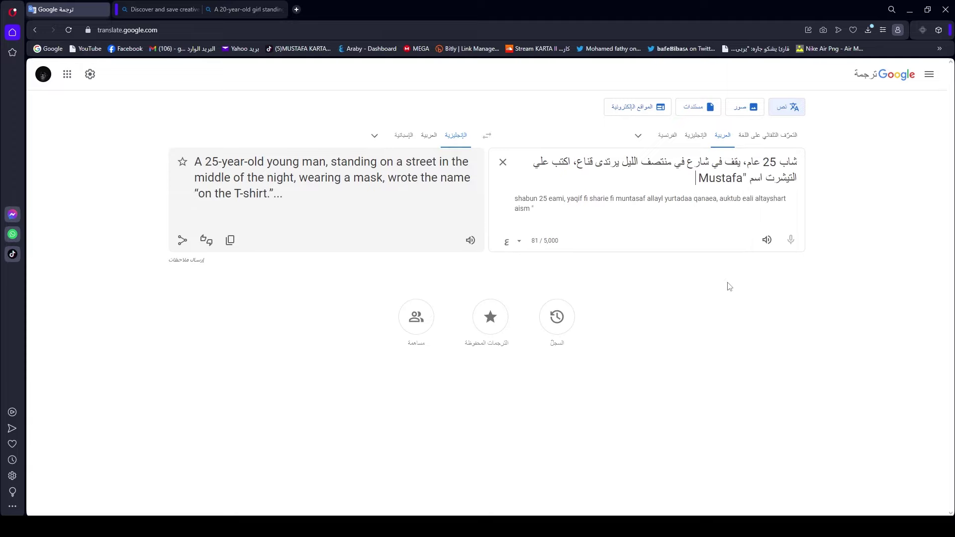
{"action": "type", "text": "\""}
{"action": "triple_click", "coordinate": [359, 206]}
{"action": "key", "text": "ctrl+c"}
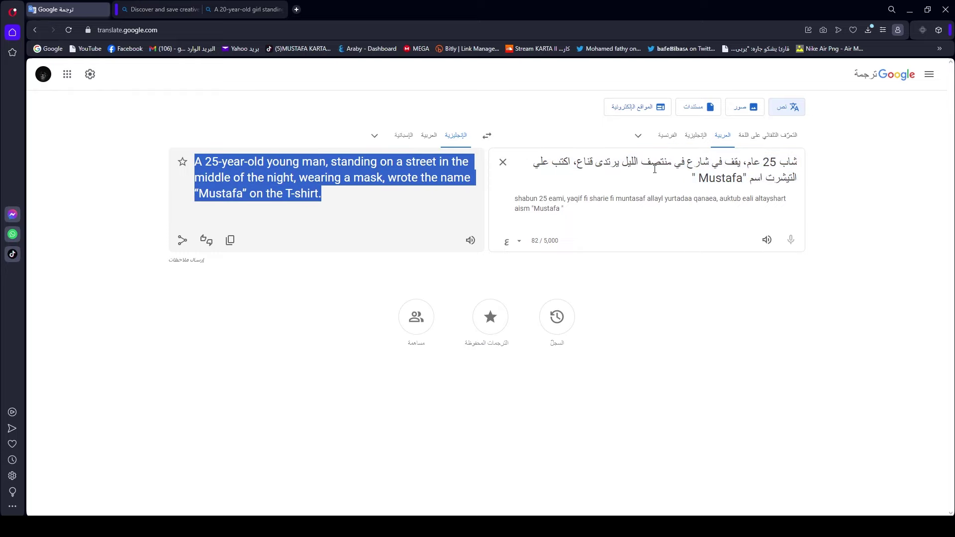
- Replace the Bing prompt with the masked-man translation and generate images
{"action": "left_click", "coordinate": [236, 9]}
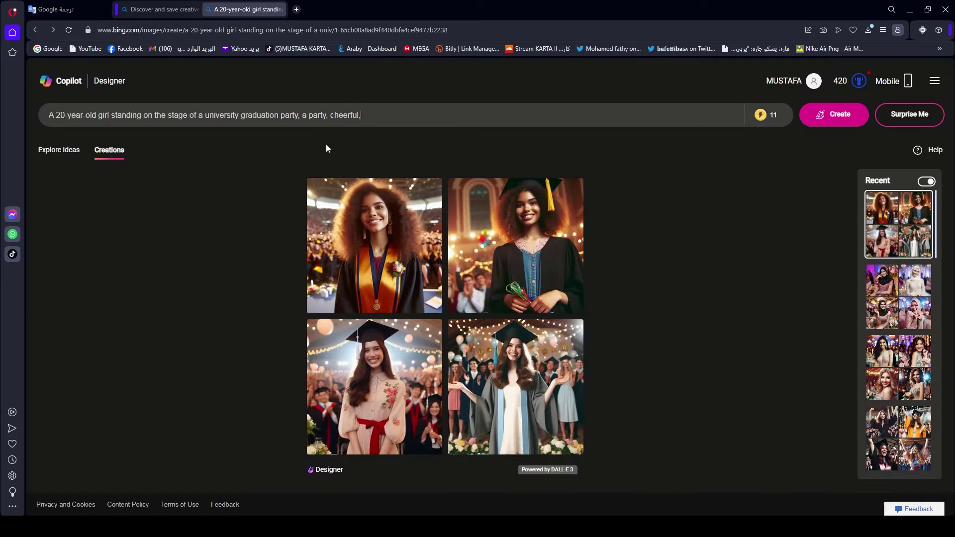
{"action": "left_click", "coordinate": [337, 112]}
{"action": "key", "text": "ctrl+a"}
{"action": "key", "text": "ctrl+v"}
{"action": "key", "text": "Return"}
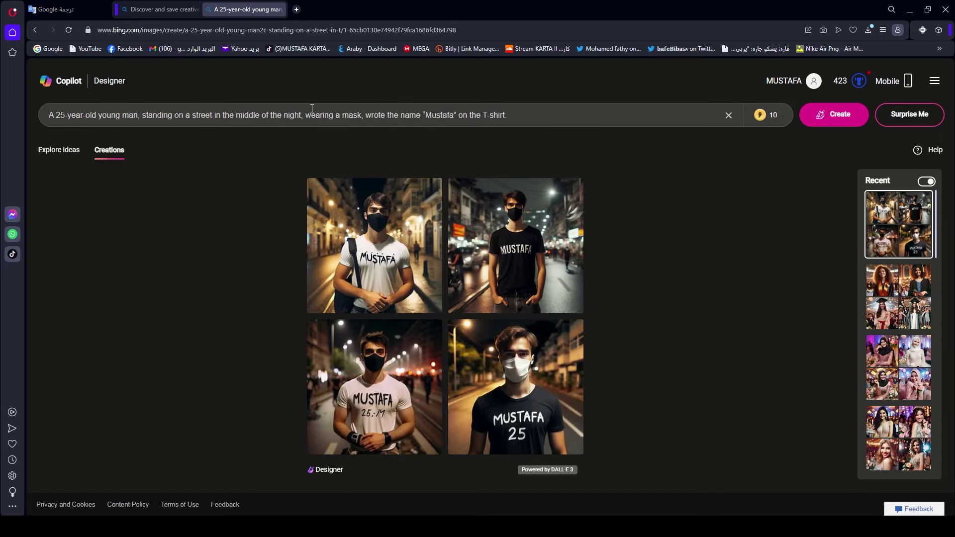
- View all four masked-man images full size, one after another
{"action": "left_click", "coordinate": [369, 245]}
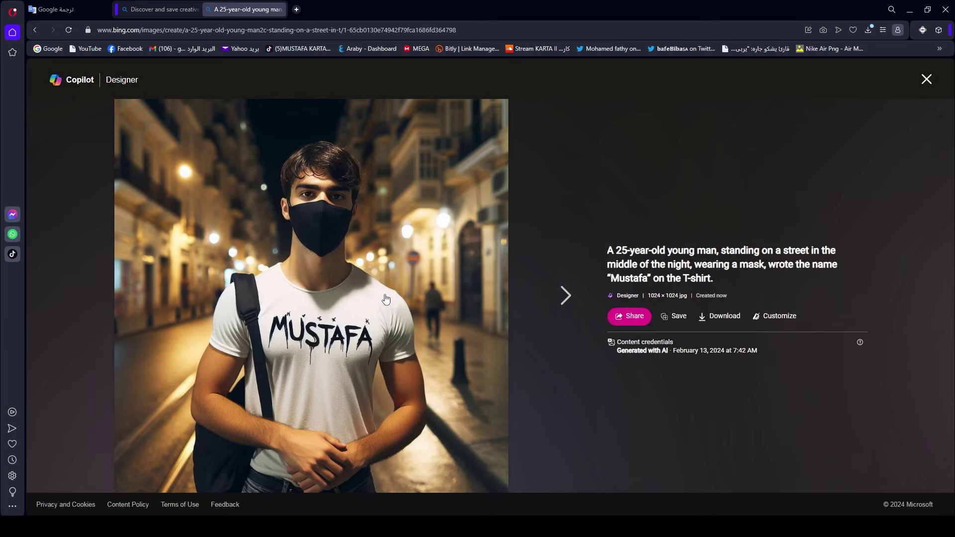
{"action": "left_click", "coordinate": [559, 298]}
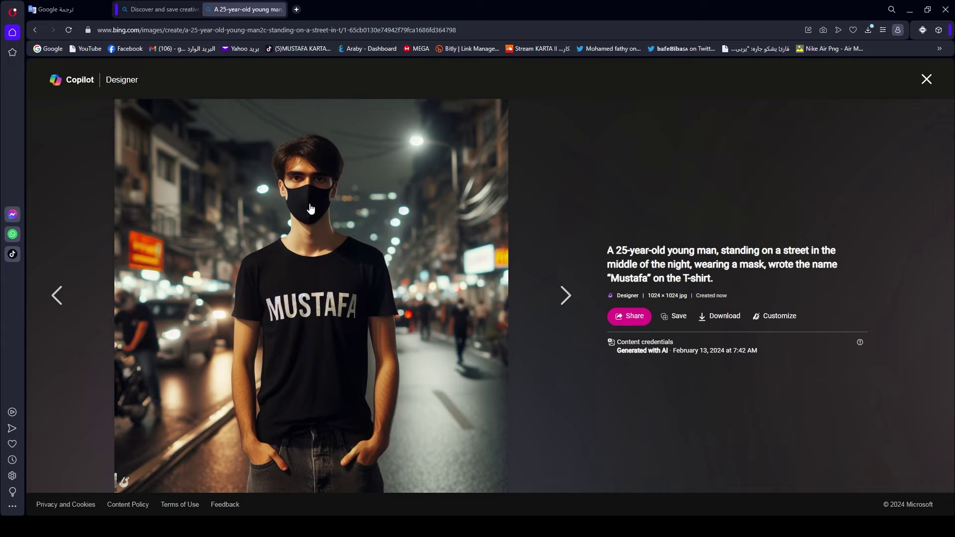
{"action": "left_click", "coordinate": [561, 297]}
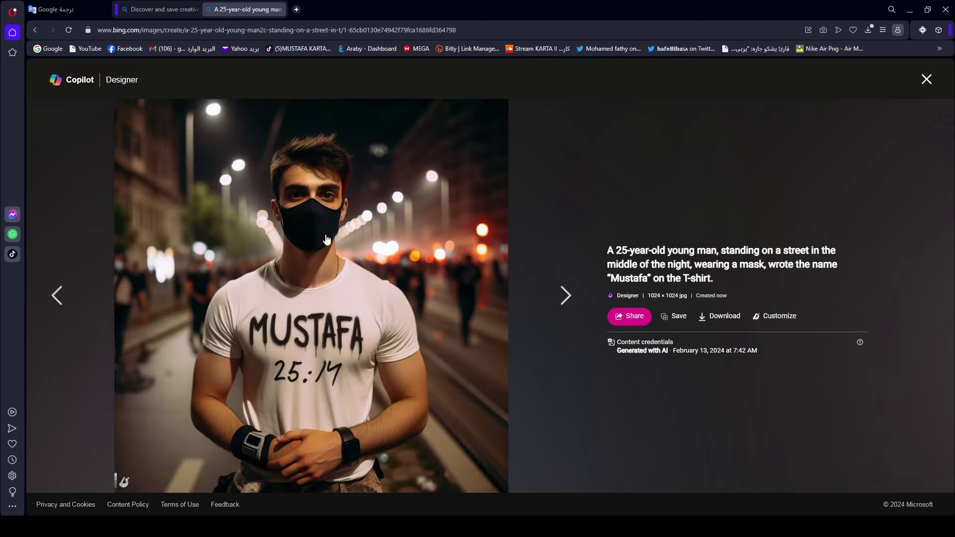
{"action": "left_click", "coordinate": [560, 299]}
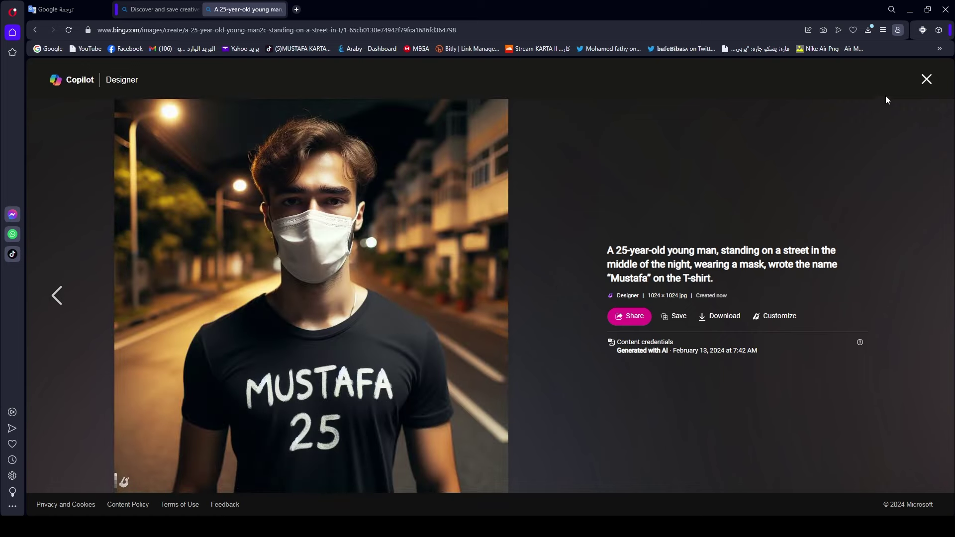
{"action": "left_click", "coordinate": [924, 79]}
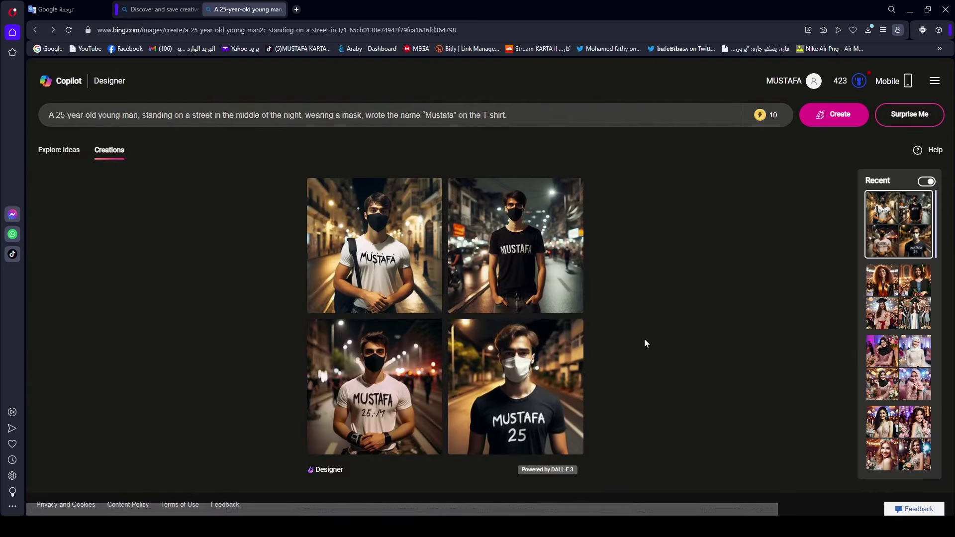
- Compare the black-shirt and white MUSTAFA T-shirt versions in the enlarged viewer
{"action": "left_click", "coordinate": [439, 273]}
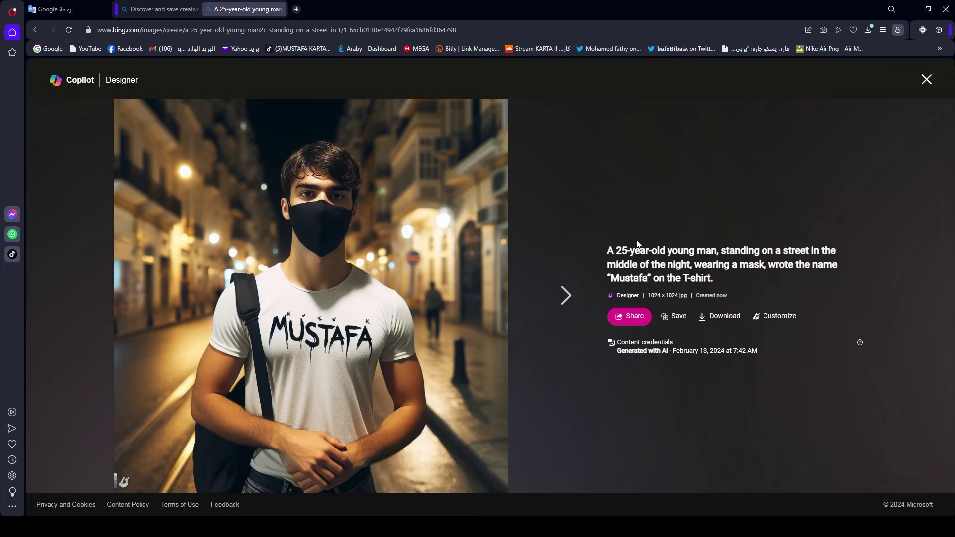
{"action": "left_click", "coordinate": [565, 295]}
{"action": "left_click", "coordinate": [565, 296]}
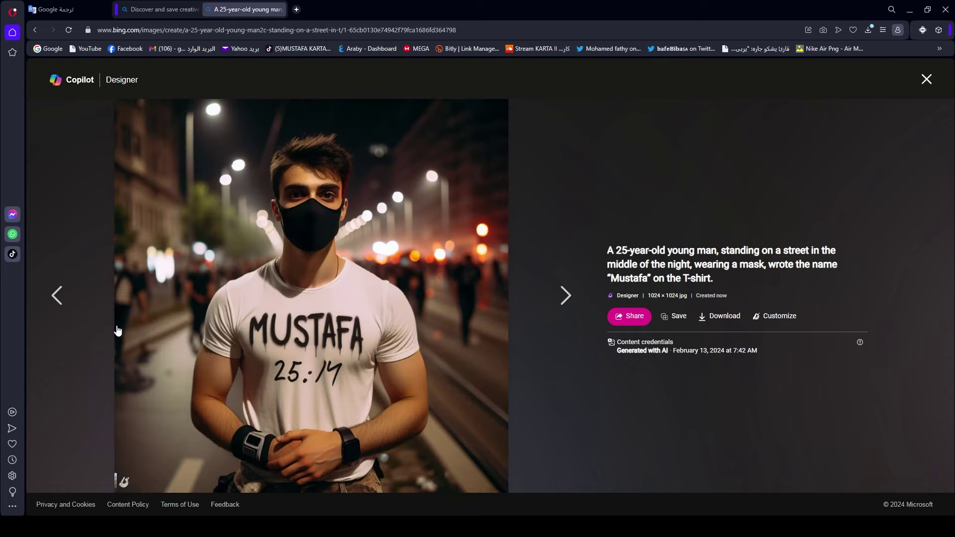
{"action": "left_click", "coordinate": [57, 295]}
{"action": "left_click", "coordinate": [566, 295]}
{"action": "left_click", "coordinate": [563, 296]}
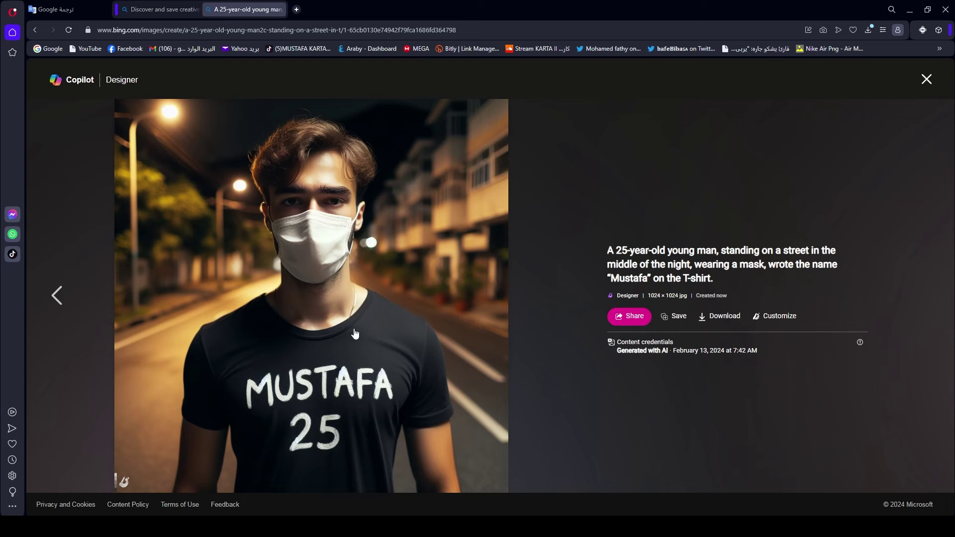
{"action": "left_click", "coordinate": [926, 79]}
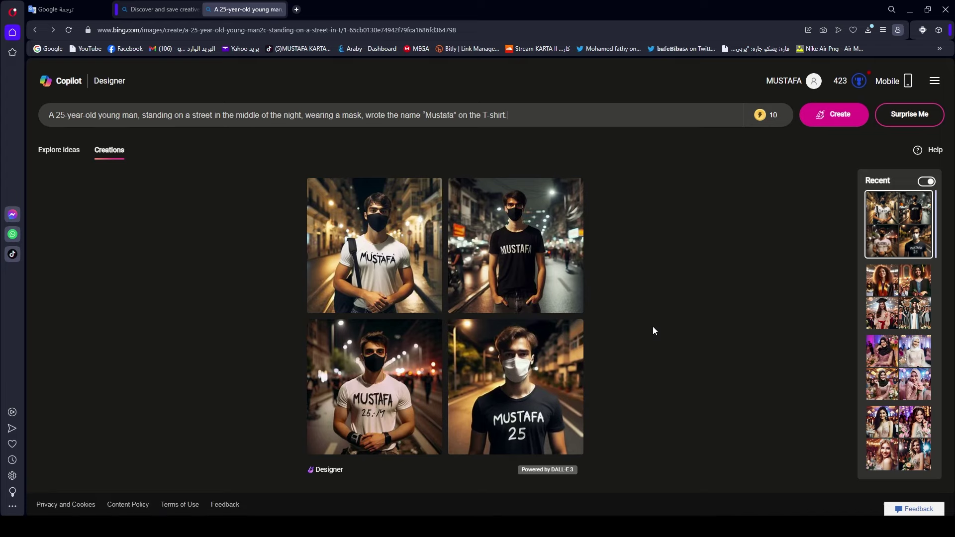
{"action": "left_click", "coordinate": [579, 368]}
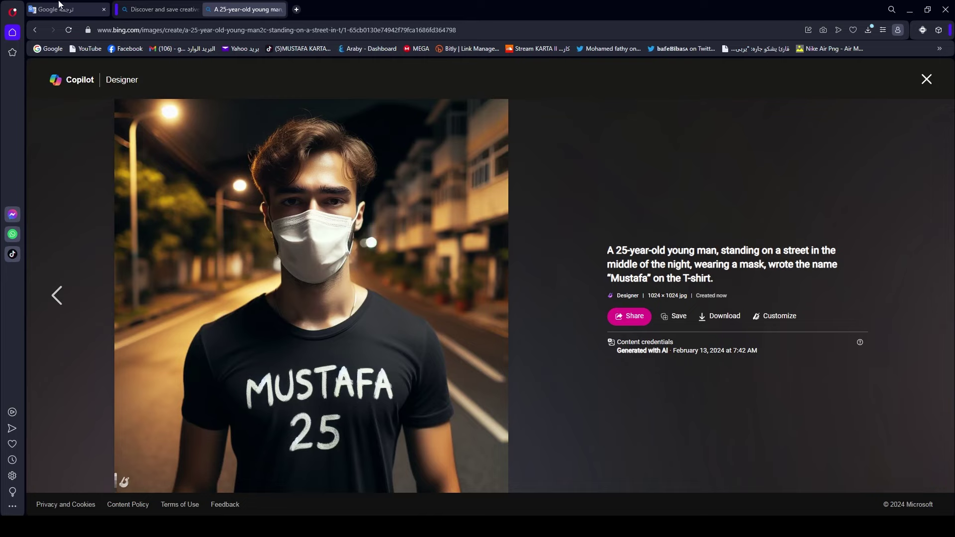
{"action": "left_click", "coordinate": [59, 3]}
{"action": "left_click", "coordinate": [687, 178]}
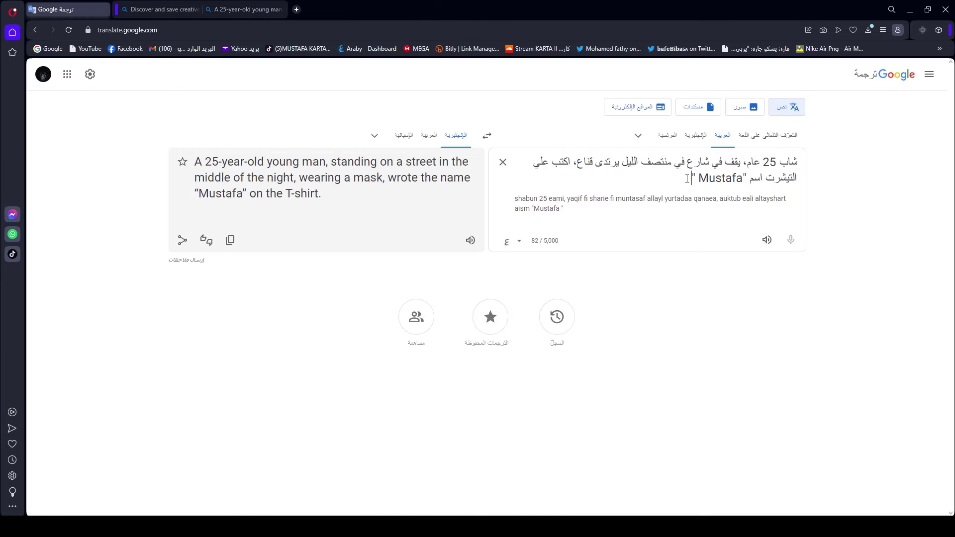
{"action": "left_click_drag", "start_coordinate": [690, 178], "coordinate": [640, 92]}
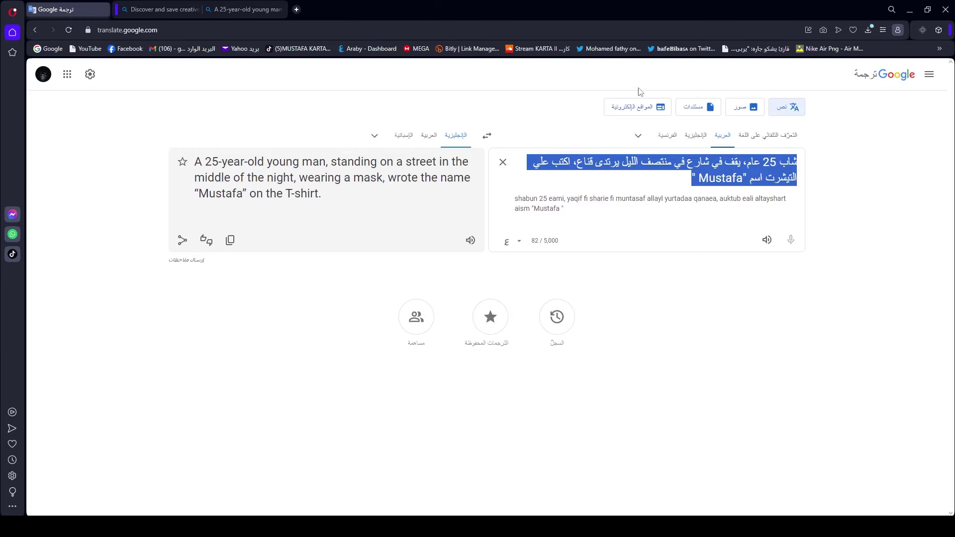
{"action": "left_click", "coordinate": [529, 115]}
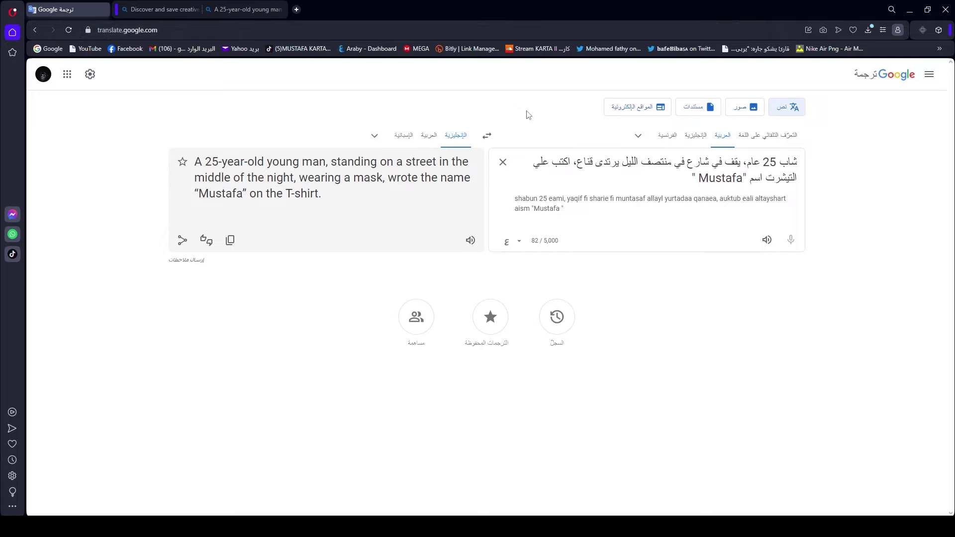
{"action": "triple_click", "coordinate": [361, 194]}
{"action": "left_click", "coordinate": [280, 211]}
{"action": "triple_click", "coordinate": [295, 162]}
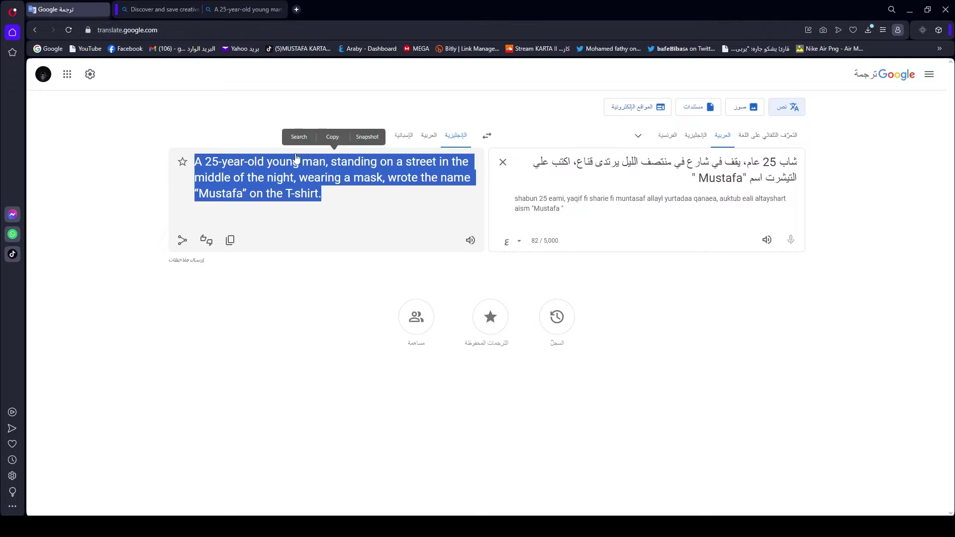
{"action": "left_click", "coordinate": [336, 134]}
{"action": "left_click", "coordinate": [244, 9]}
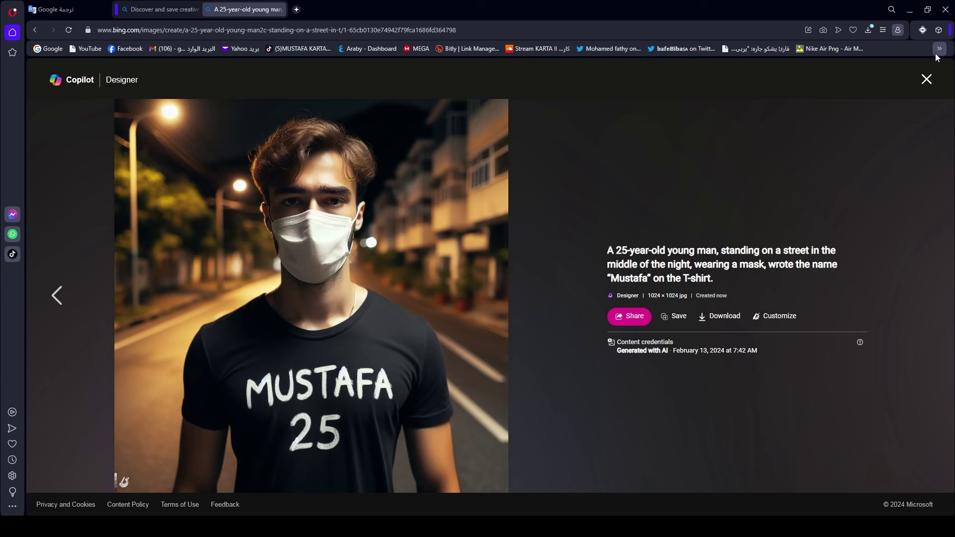
{"action": "left_click", "coordinate": [925, 79]}
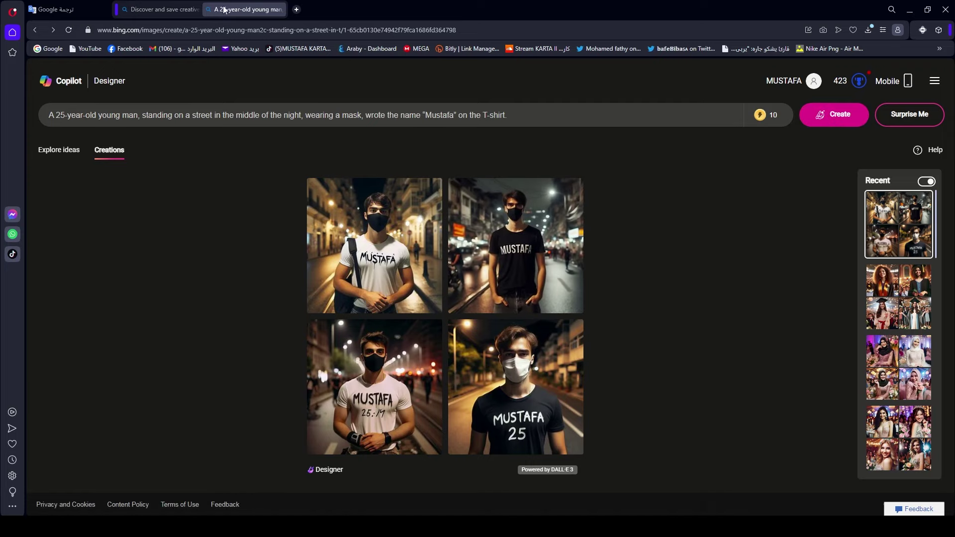
{"action": "left_click", "coordinate": [73, 7]}
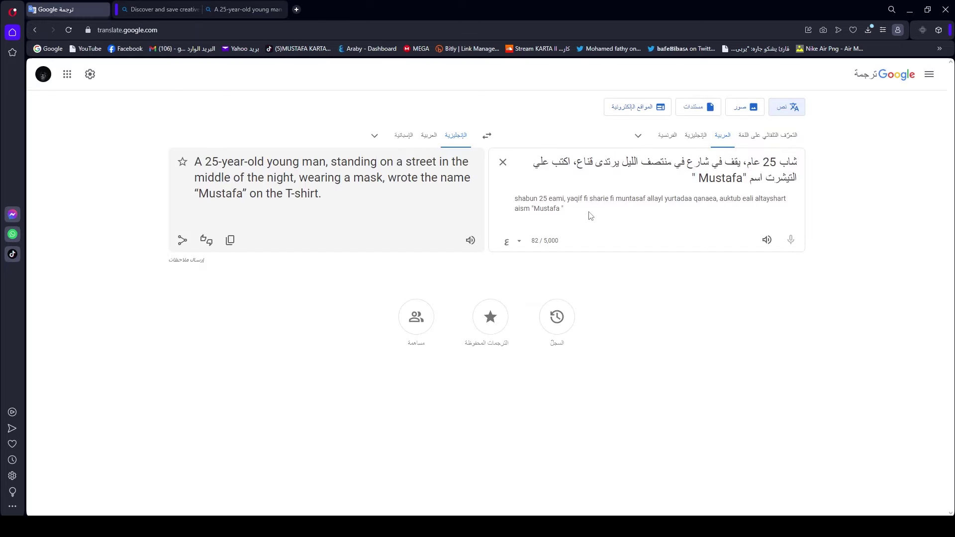
{"action": "left_click_drag", "start_coordinate": [691, 175], "coordinate": [839, 167]}
{"action": "left_click", "coordinate": [779, 163]}
{"action": "key", "text": "shift+Left"}
{"action": "left_click", "coordinate": [688, 172]}
{"action": "key", "text": "ctrl+a"}
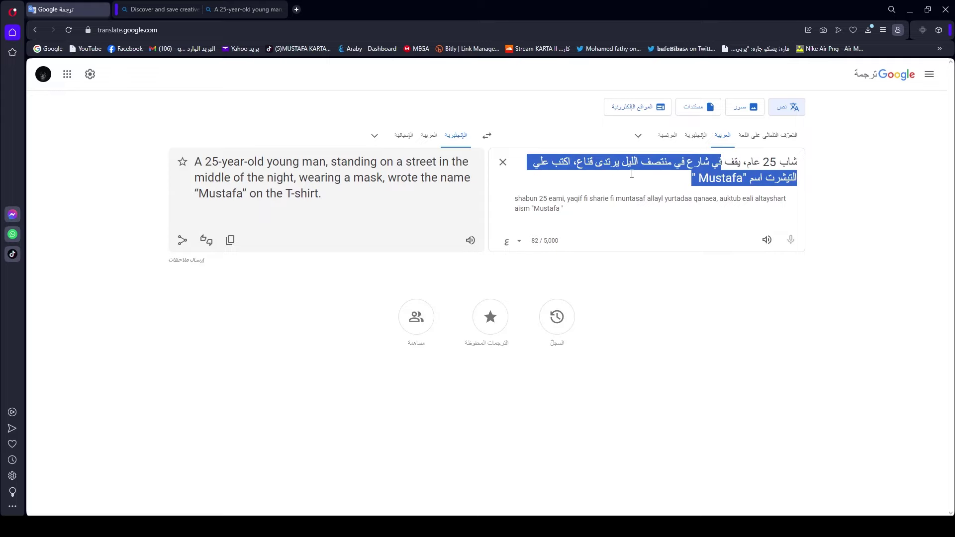
{"action": "left_click", "coordinate": [670, 176]}
{"action": "left_click", "coordinate": [246, 9]}
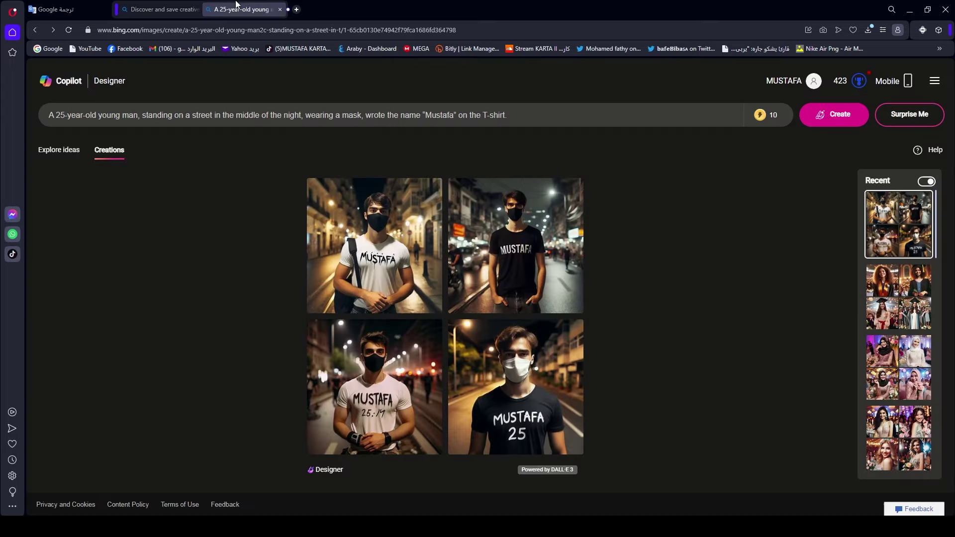